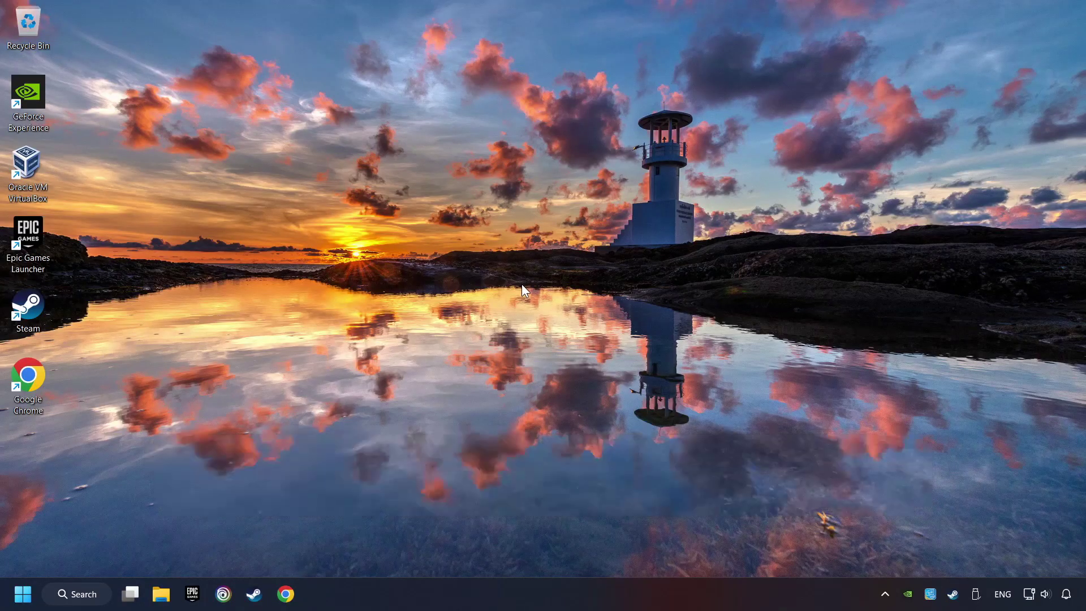
Search Windows for 'device manager' to bring up Device Manager as the best match
{"action": "left_click", "coordinate": [70, 593]}
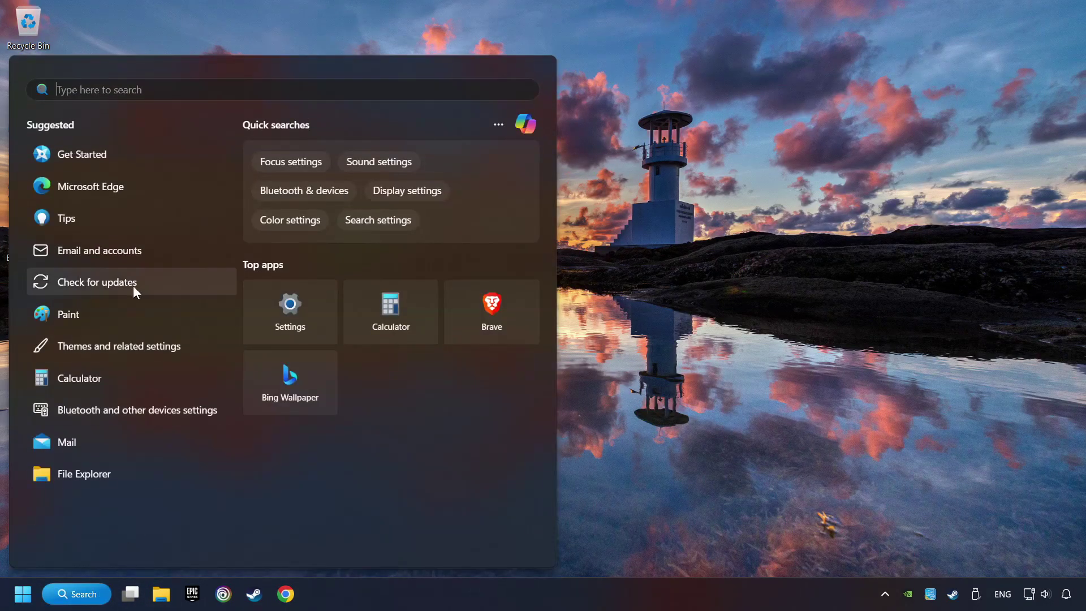
{"action": "type", "text": "device manager"}
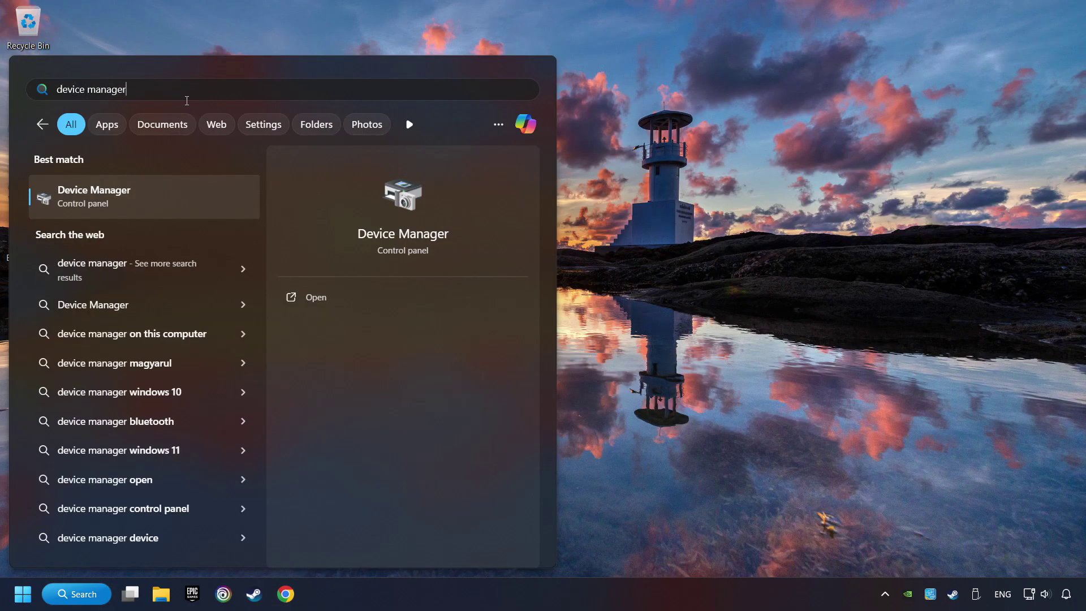
Open Device Manager, centre its window, and expand the Display adapters category
{"action": "left_click", "coordinate": [203, 197]}
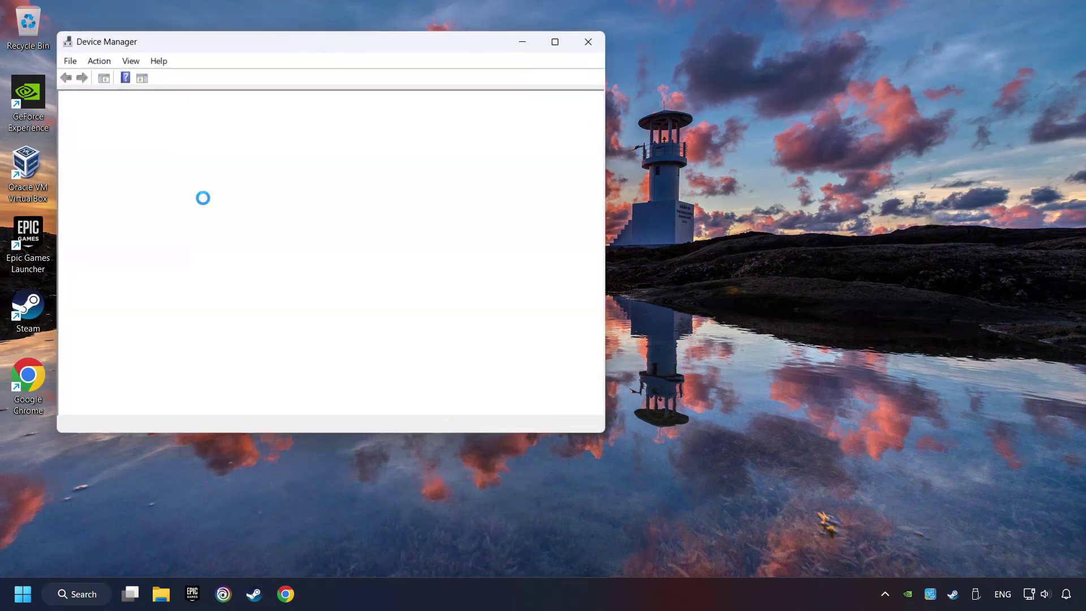
{"action": "left_click_drag", "start_coordinate": [236, 43], "coordinate": [427, 107]}
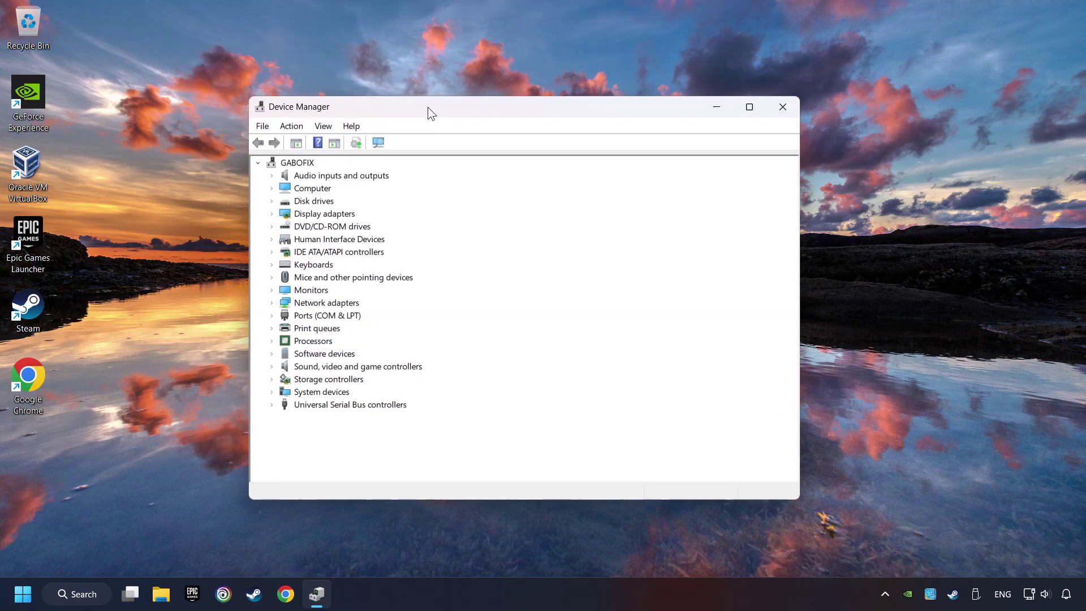
{"action": "left_click", "coordinate": [276, 215]}
{"action": "left_click", "coordinate": [272, 214]}
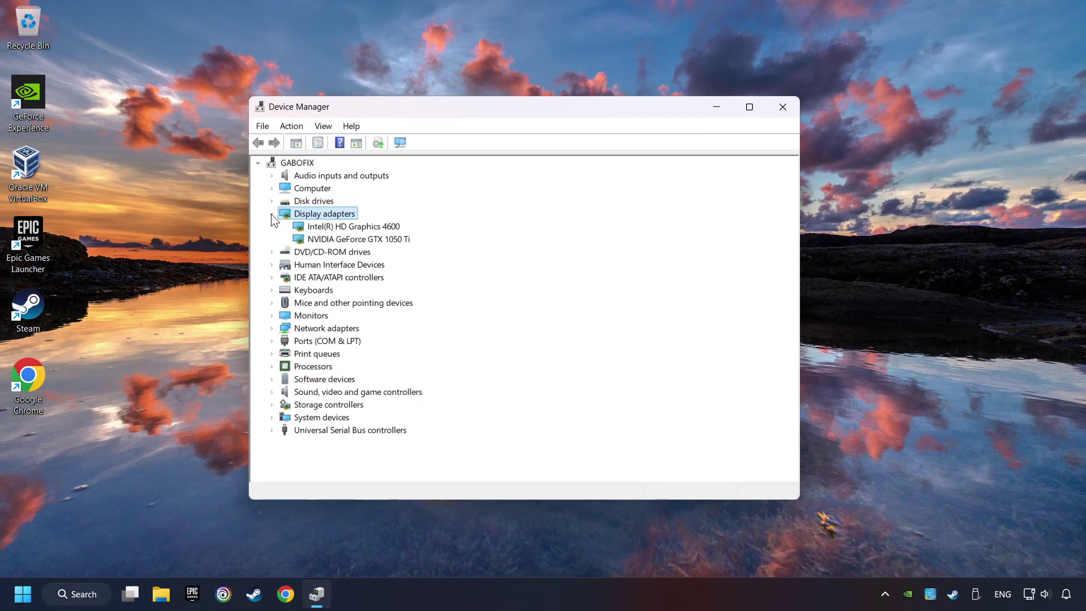
Run an automatic driver search for the NVIDIA GeForce GTX 1050 Ti, then close Device Manager
{"action": "left_click", "coordinate": [314, 239]}
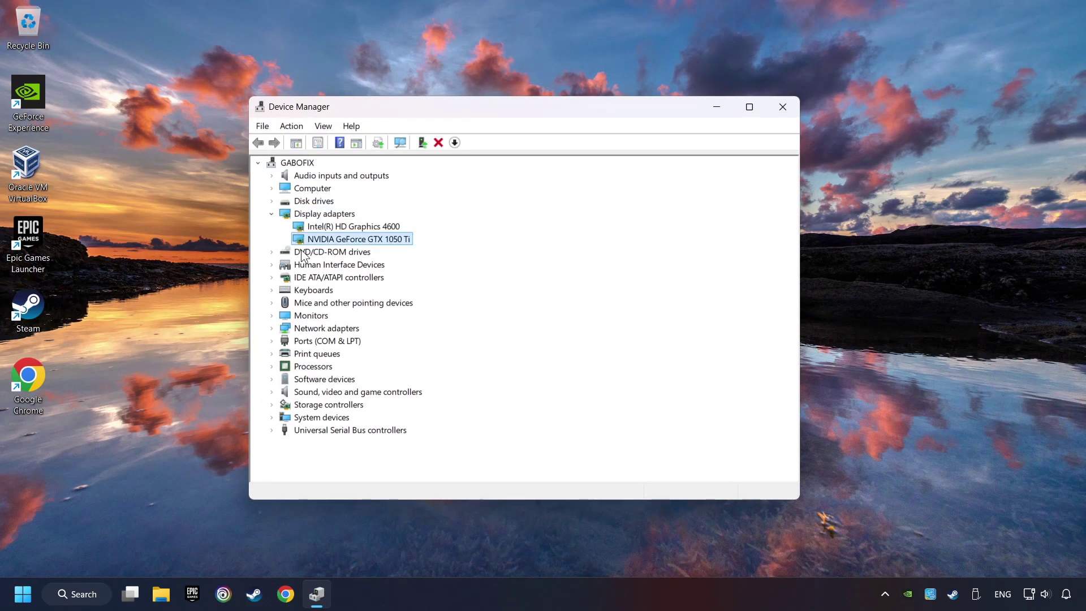
{"action": "right_click", "coordinate": [347, 239]}
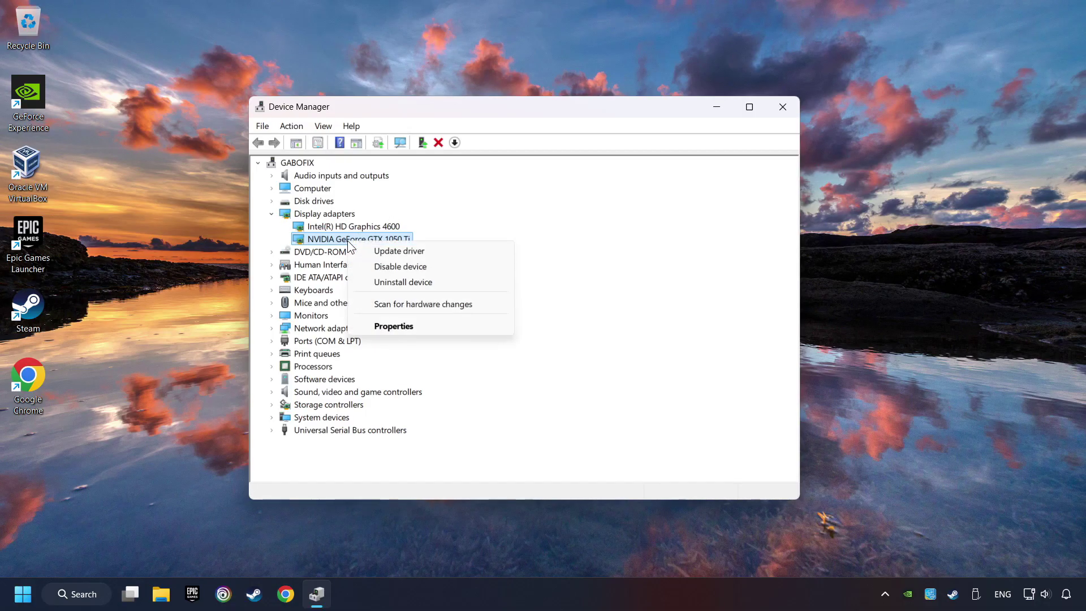
{"action": "left_click", "coordinate": [433, 251]}
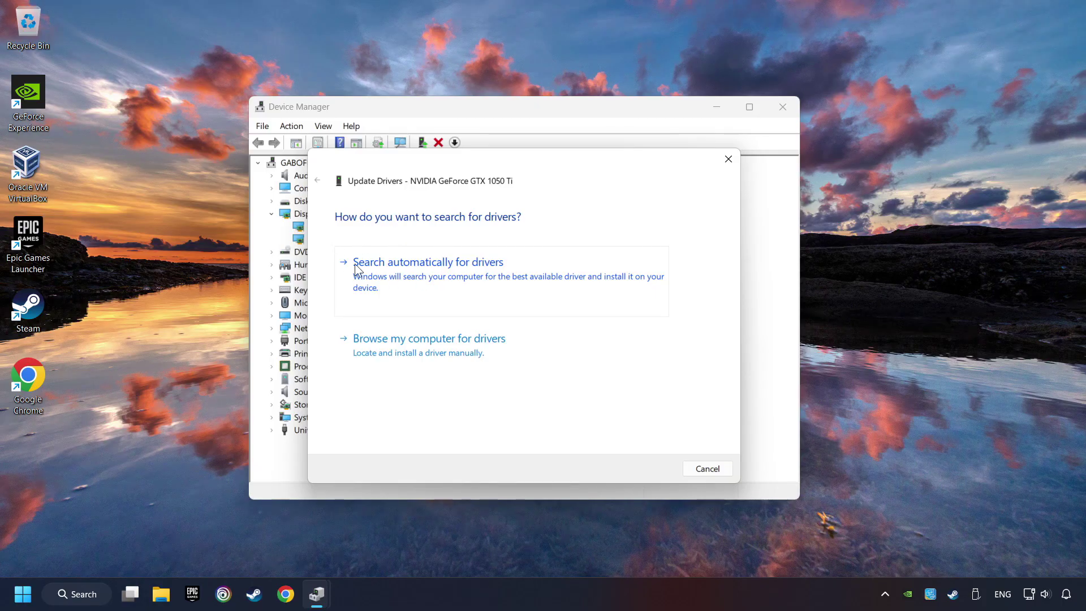
{"action": "left_click", "coordinate": [452, 267]}
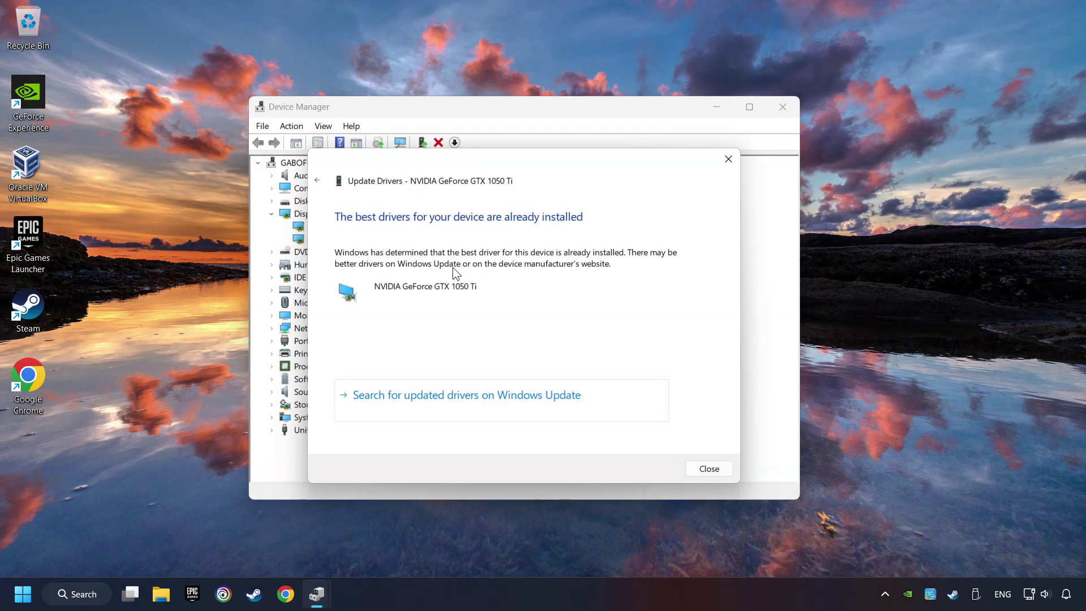
{"action": "left_click", "coordinate": [709, 468]}
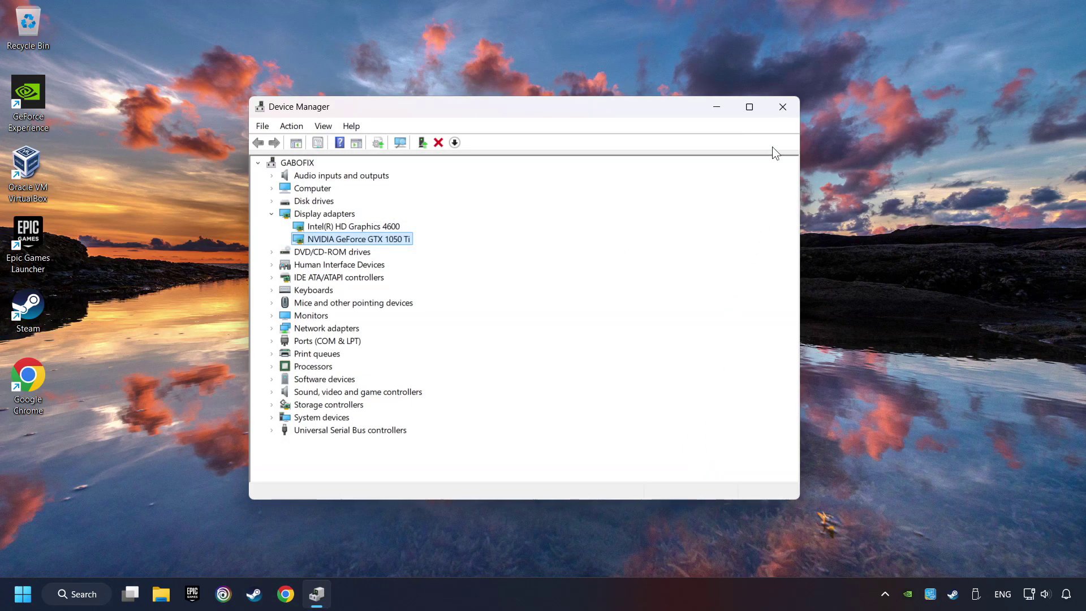
{"action": "left_click", "coordinate": [782, 108]}
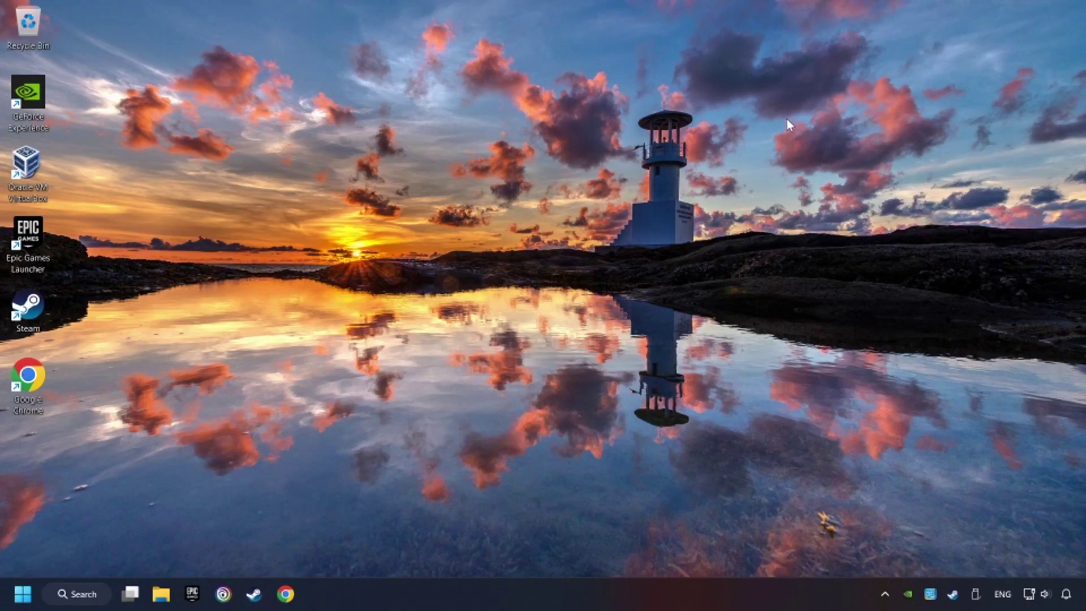
Open Chrome and search Google for 'nvidia geforce driver download'
{"action": "left_click", "coordinate": [286, 594]}
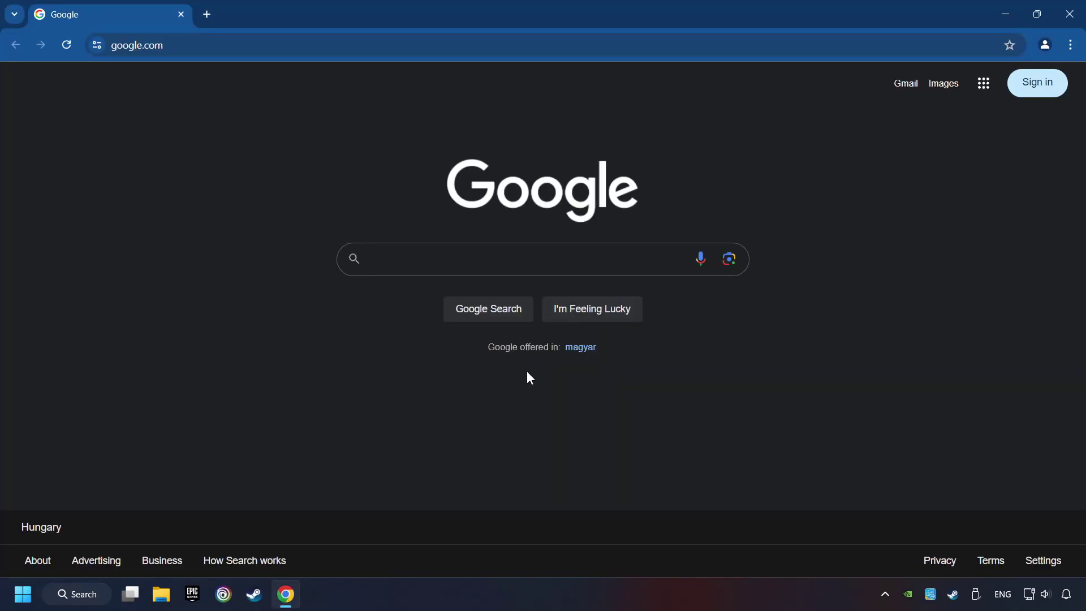
{"action": "type", "text": "nvid"}
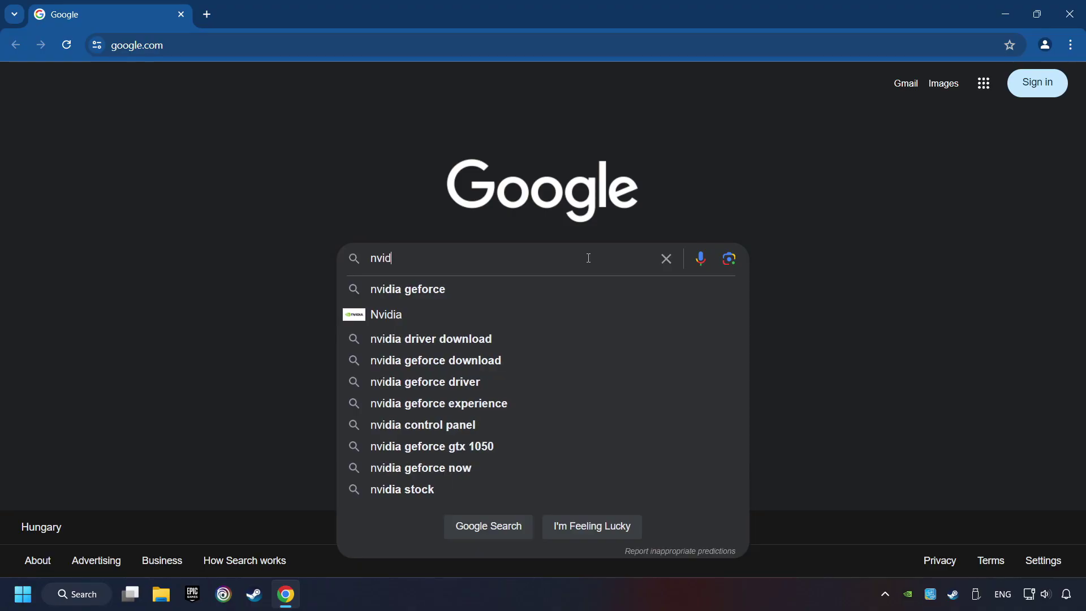
{"action": "type", "text": "ia geforc"}
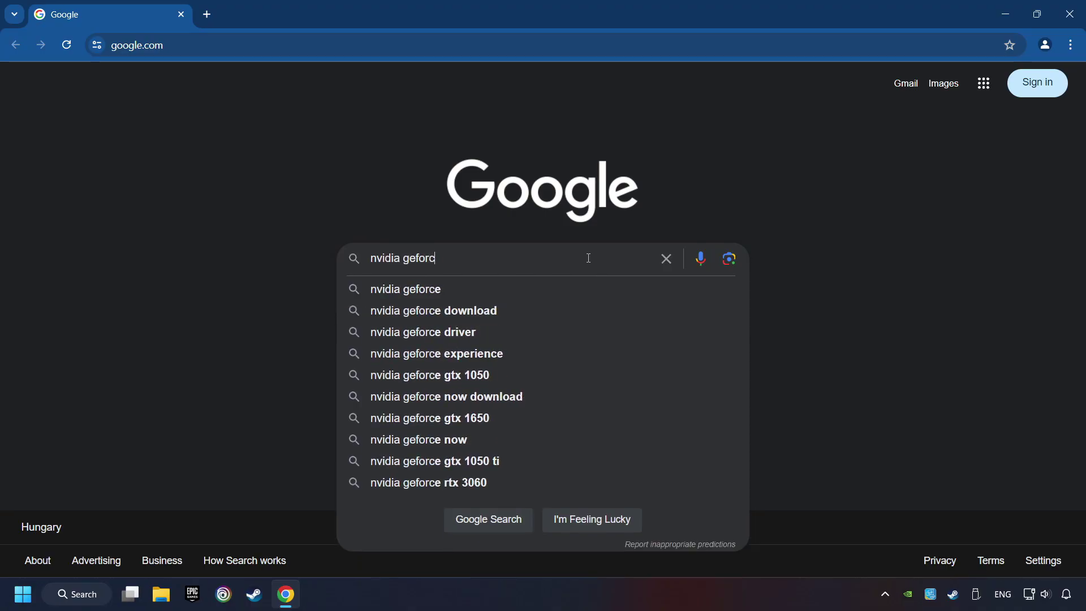
{"action": "type", "text": "e drive"}
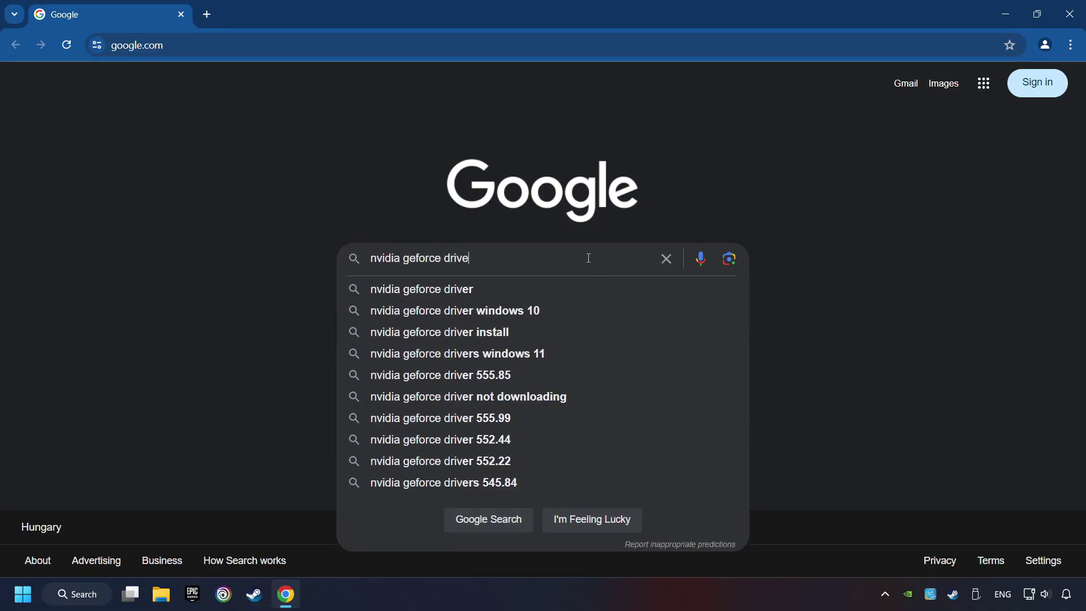
{"action": "type", "text": "r download"}
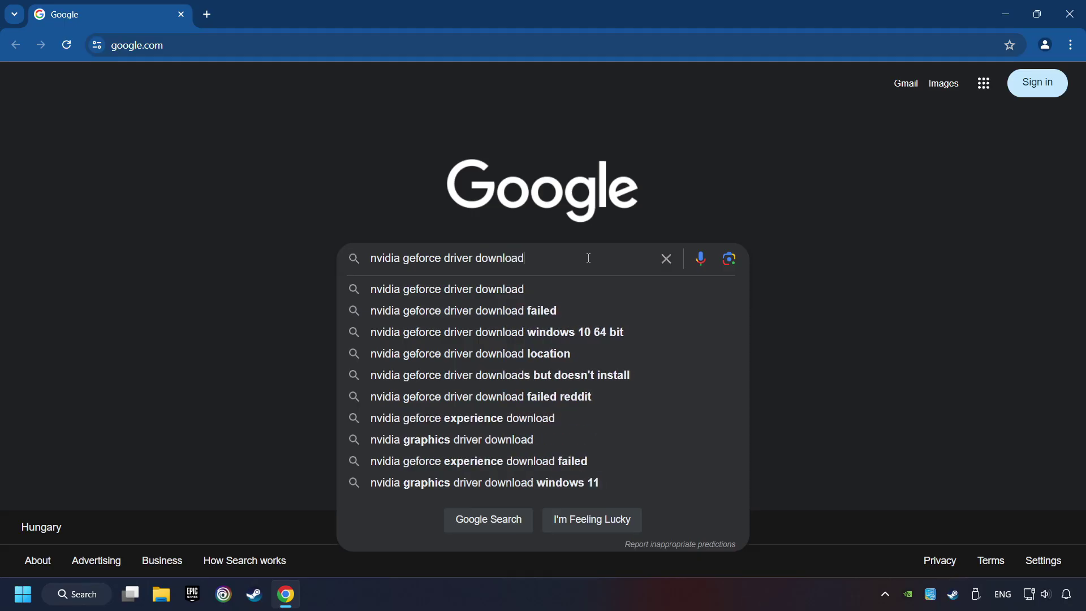
{"action": "key", "text": "Return"}
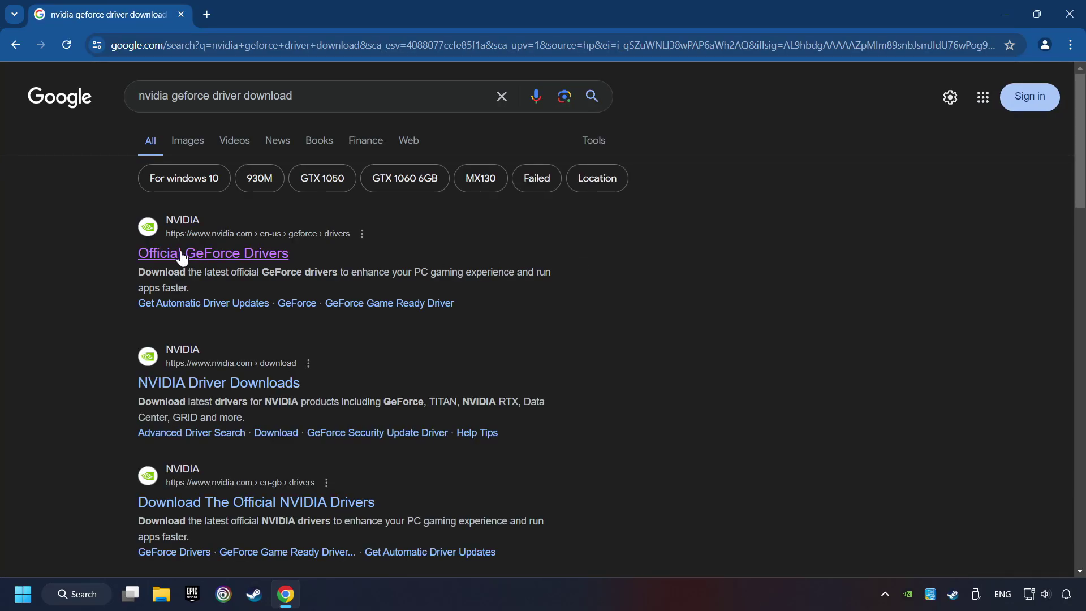
Download the GeForce Experience installer from NVIDIA's official drivers page, launch it, and close Chrome
{"action": "left_click", "coordinate": [228, 257]}
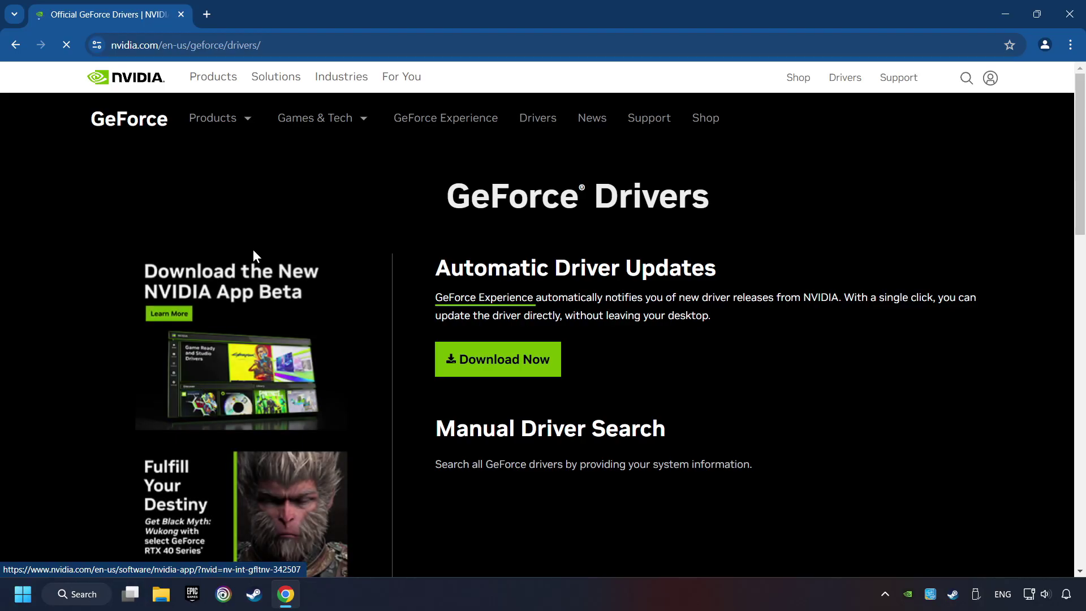
{"action": "left_click", "coordinate": [508, 367]}
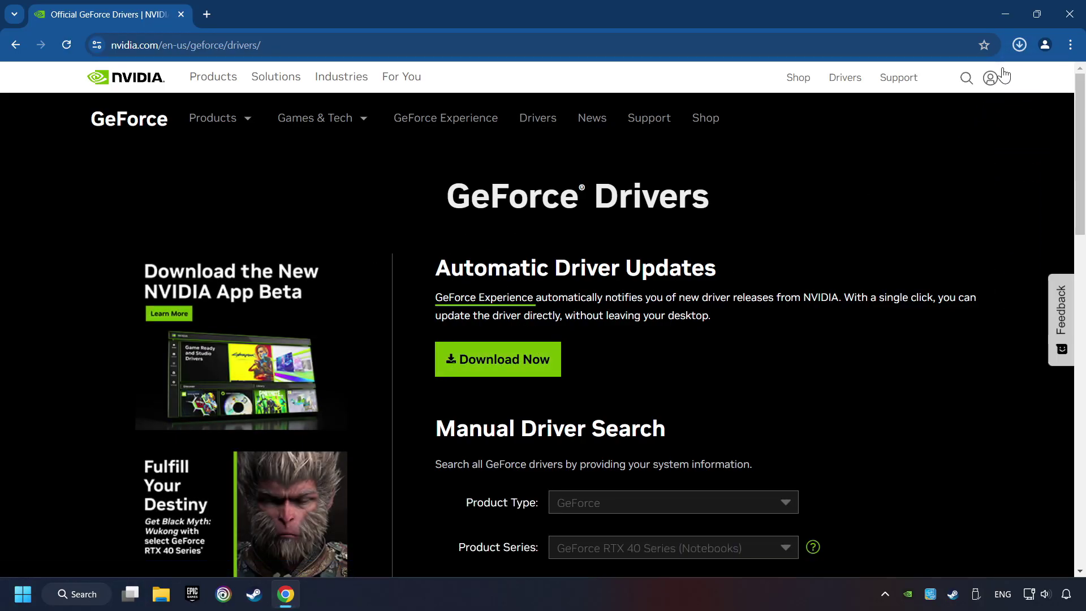
{"action": "left_click", "coordinate": [1019, 45]}
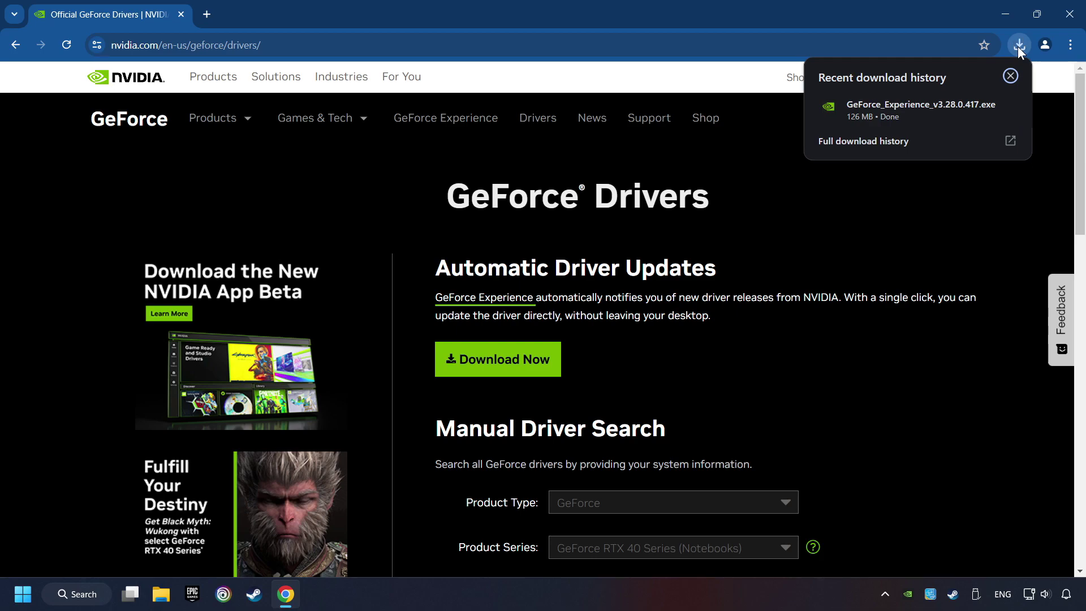
{"action": "left_click", "coordinate": [919, 111]}
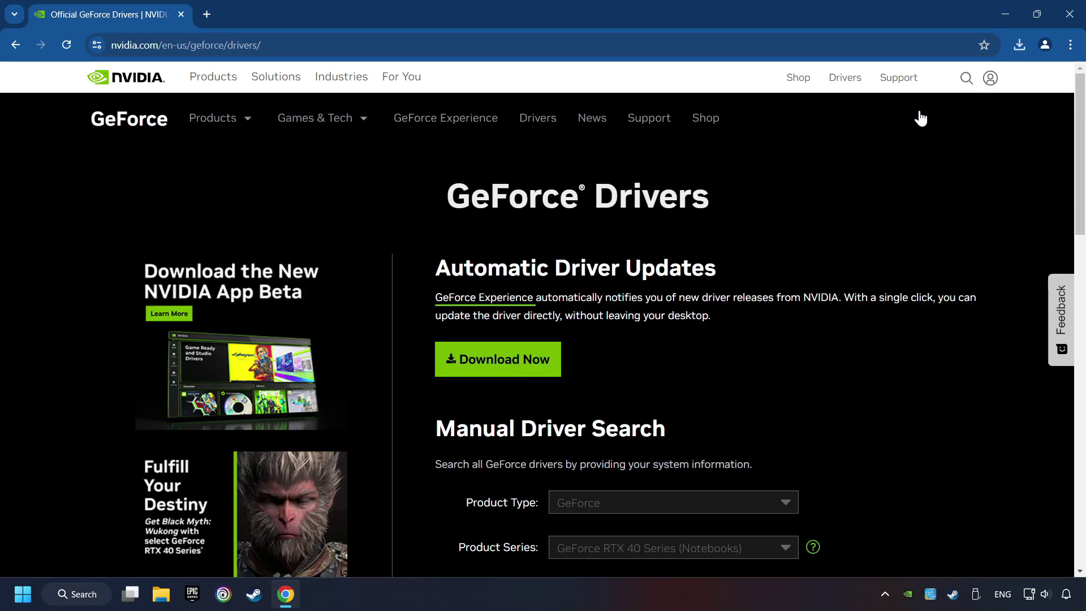
{"action": "left_click", "coordinate": [1067, 14]}
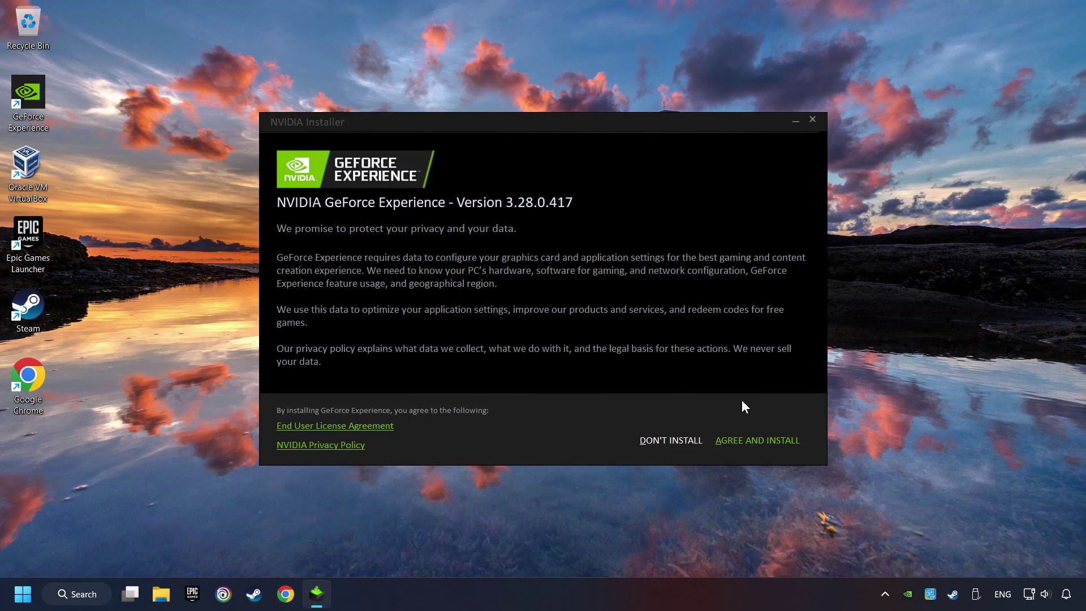
Accept the NVIDIA license and install GeForce Experience 3.28.0.417
{"action": "left_click", "coordinate": [771, 440]}
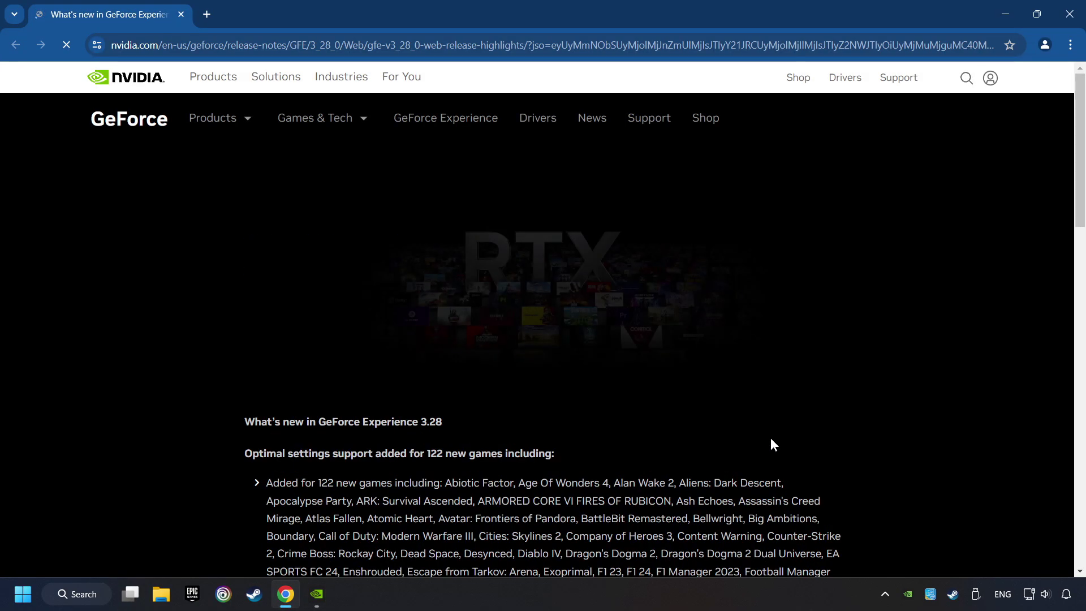
Check GeForce Experience for driver updates, confirming Game Ready Driver 556.12 is latest, then close it
{"action": "left_click", "coordinate": [1069, 14]}
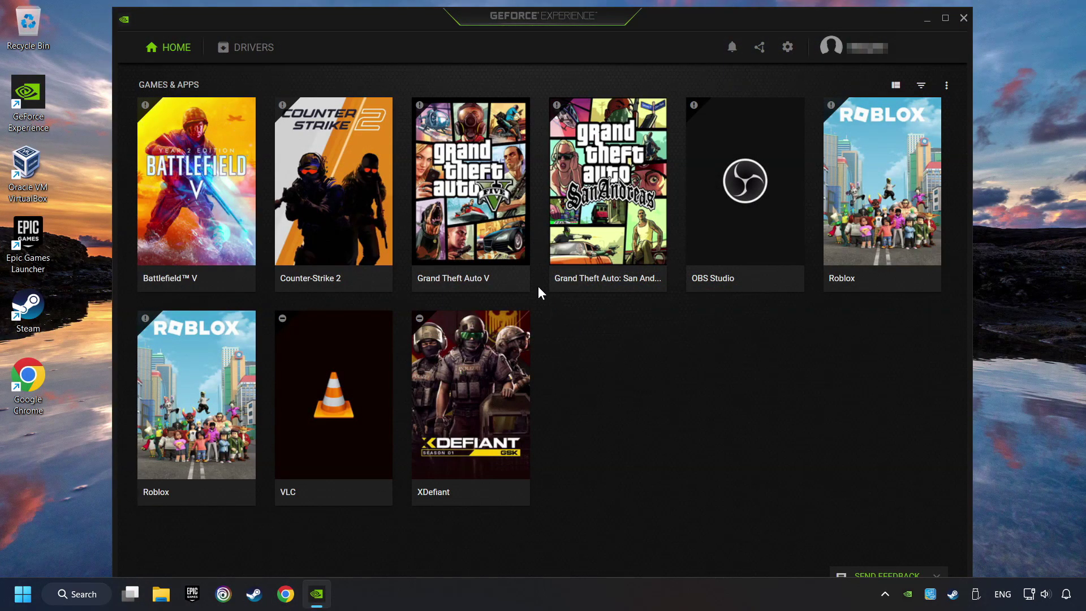
{"action": "left_click", "coordinate": [252, 54]}
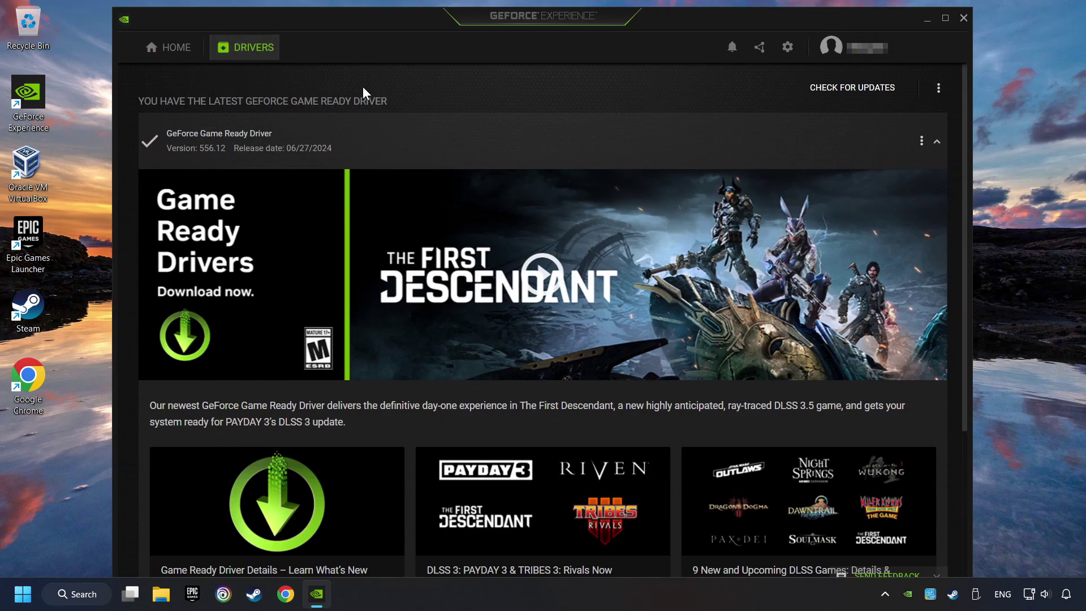
{"action": "left_click", "coordinate": [867, 100]}
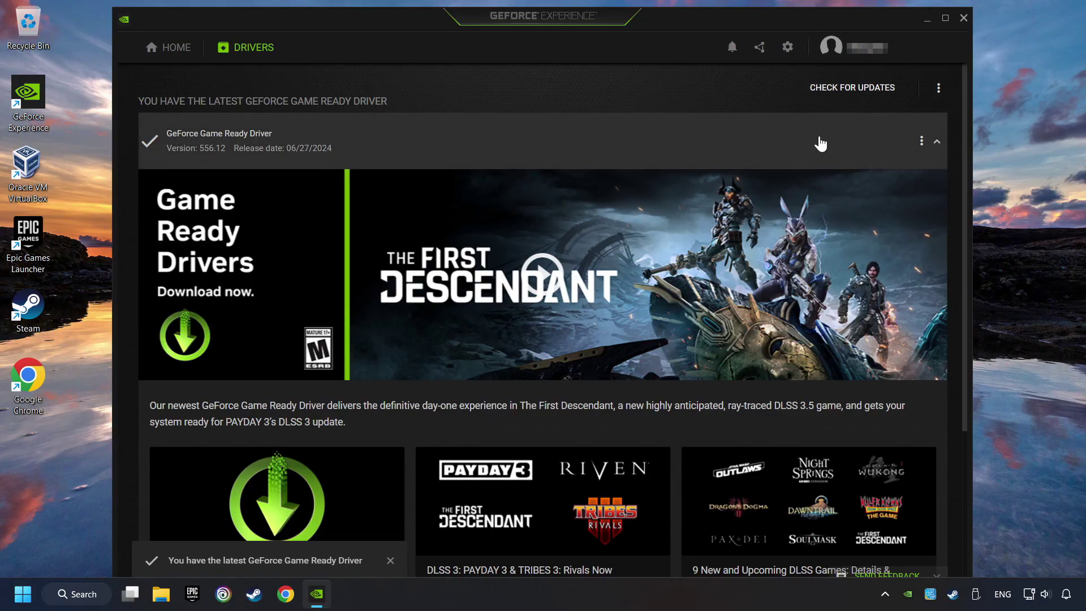
{"action": "left_click", "coordinate": [962, 19]}
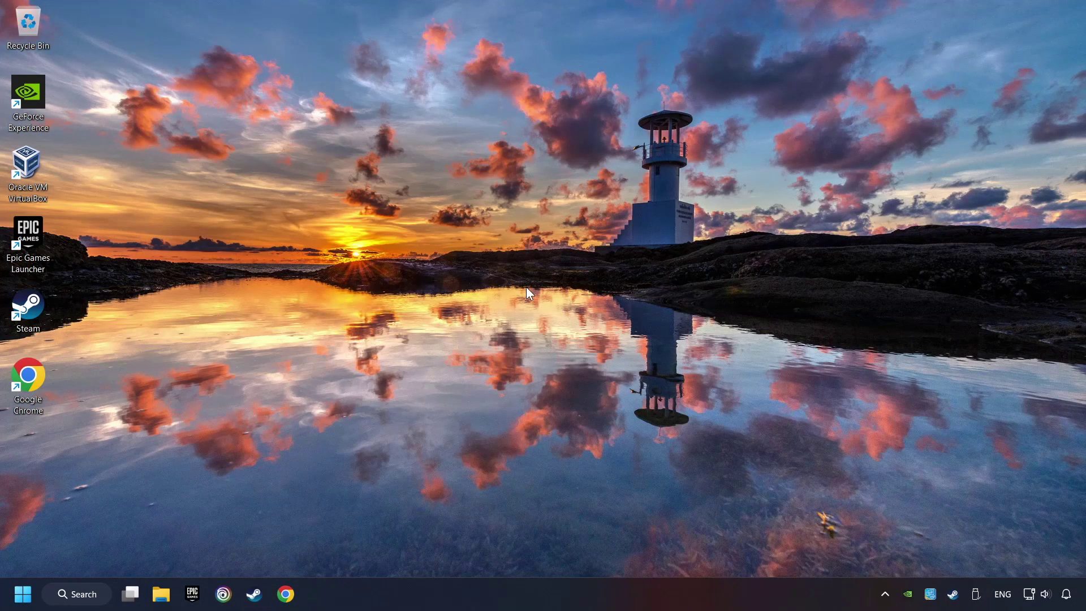
Search Windows for 'graphics settings' and open the Graphics settings page
{"action": "left_click", "coordinate": [87, 591]}
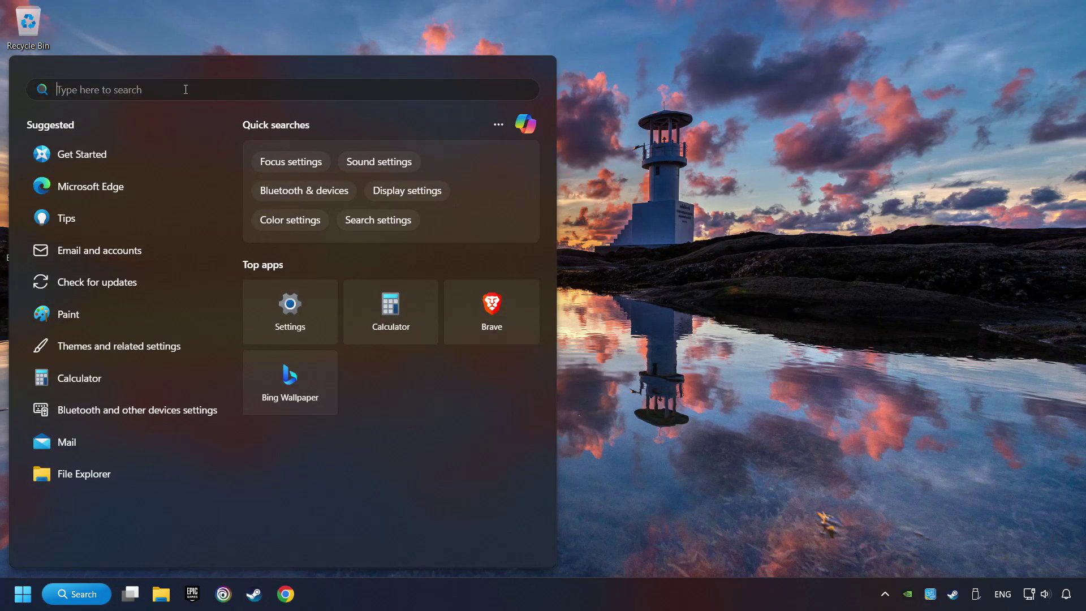
{"action": "type", "text": "graphics s"}
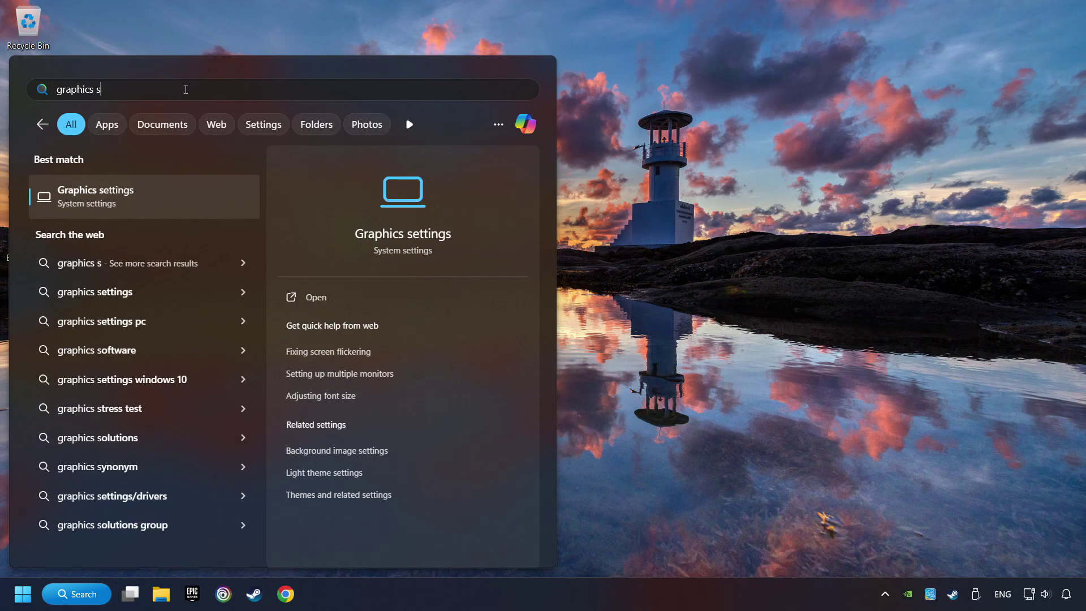
{"action": "type", "text": "ettings"}
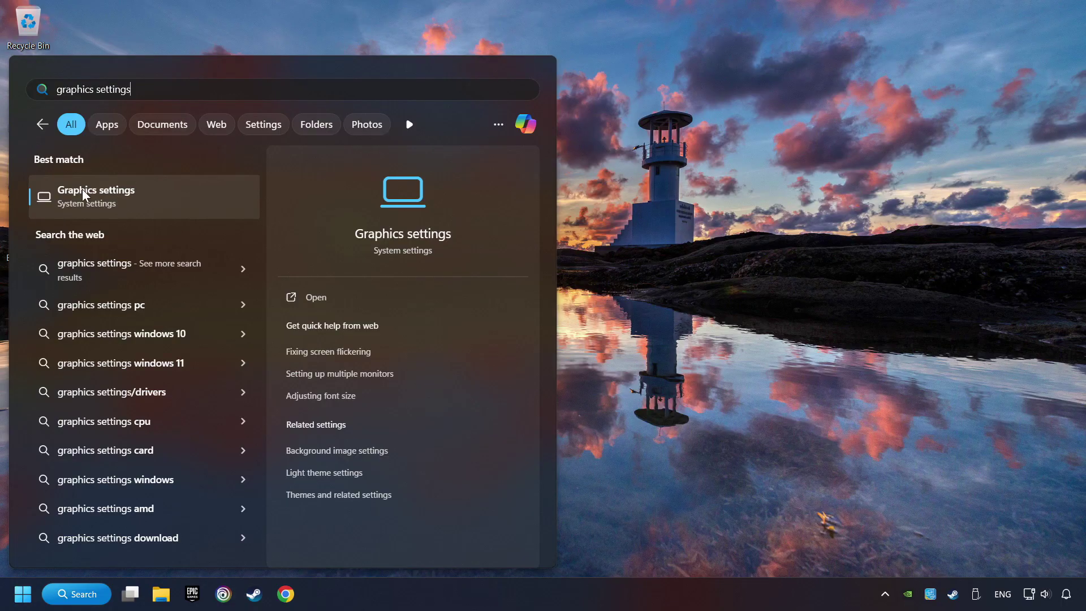
{"action": "left_click", "coordinate": [196, 202]}
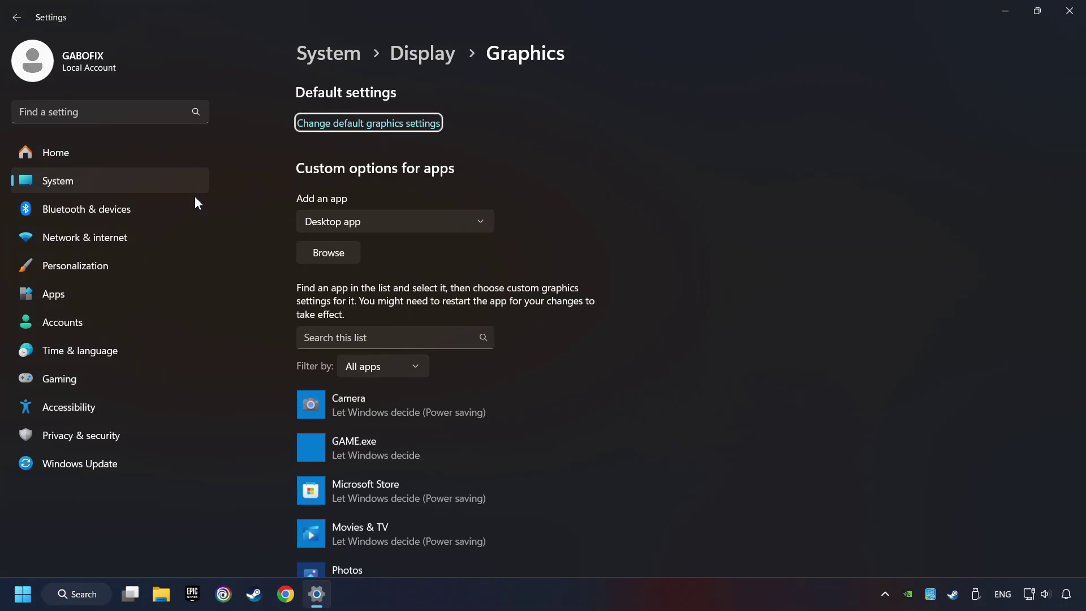
Set GAME.exe's graphics preference to High performance (GTX 1050 Ti), save, and close Settings
{"action": "scroll", "coordinate": [266, 248], "scroll_direction": "down", "scroll_amount": 3}
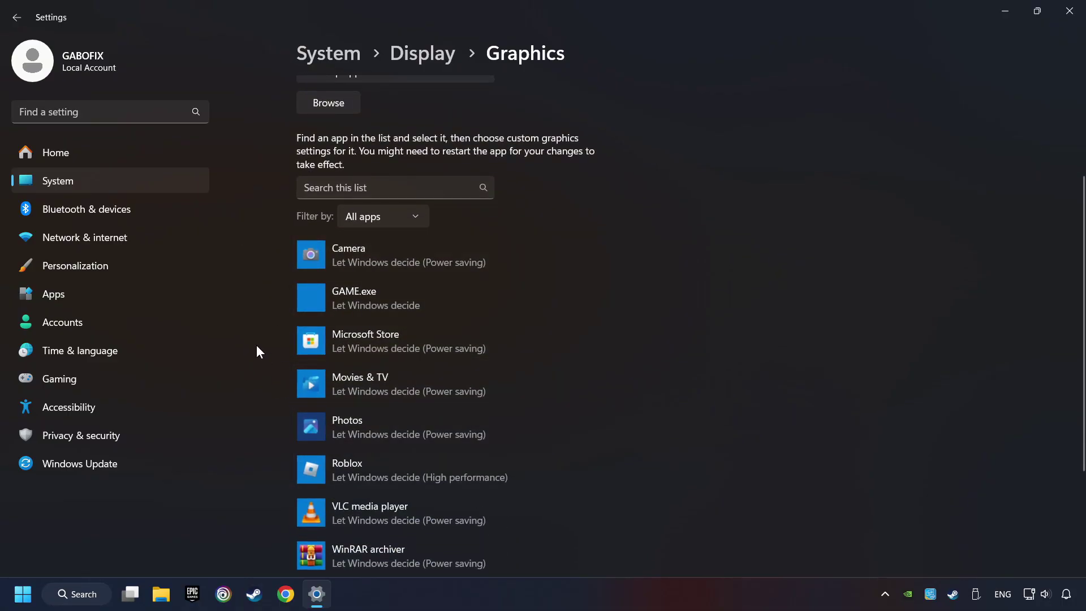
{"action": "scroll", "coordinate": [256, 306], "scroll_direction": "up", "scroll_amount": 3}
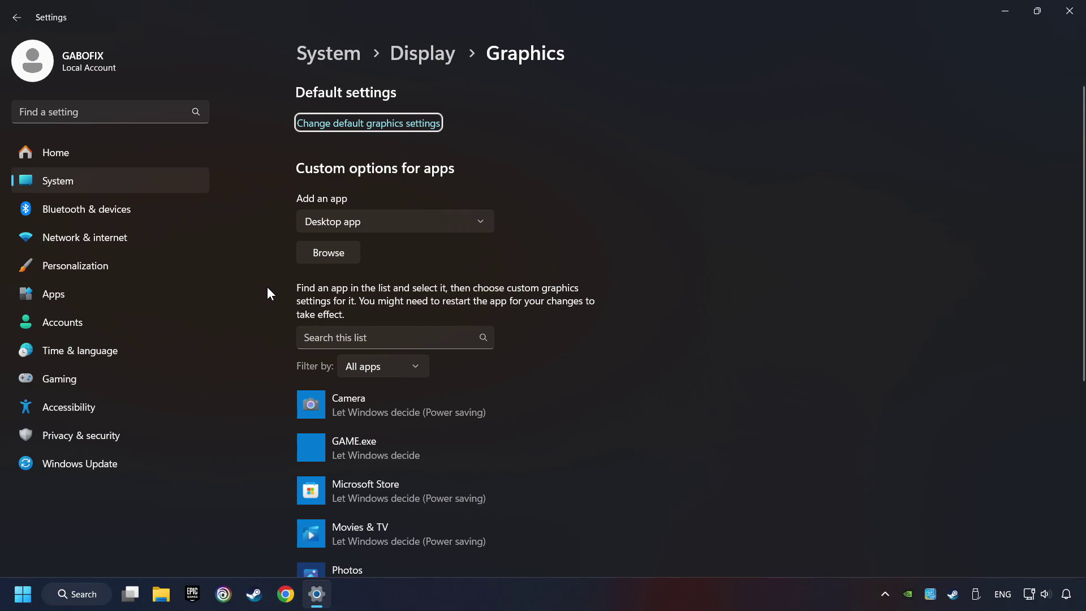
{"action": "left_click", "coordinate": [339, 255]}
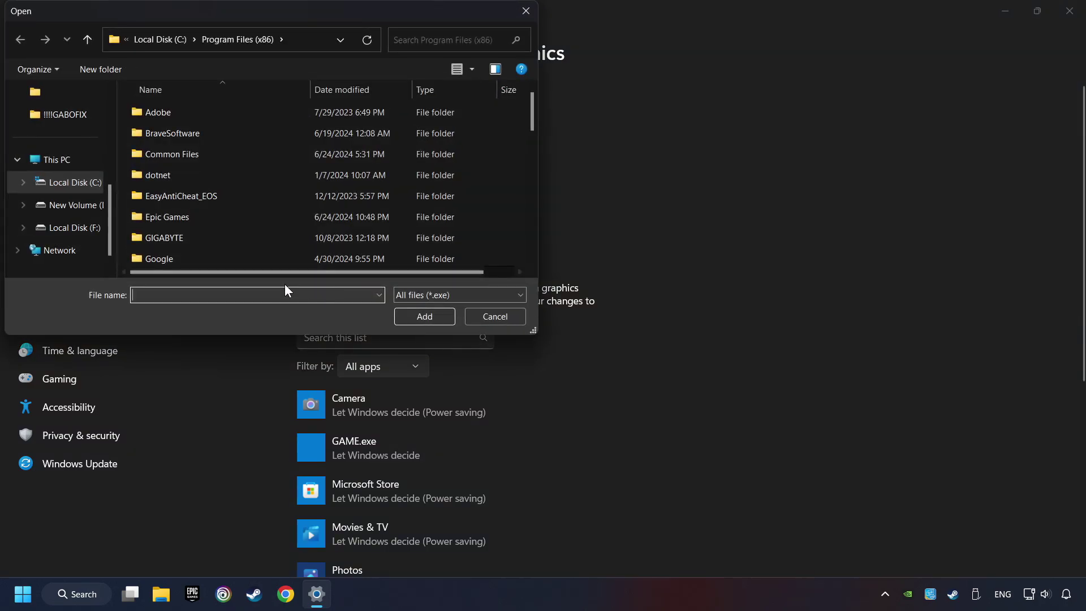
{"action": "left_click", "coordinate": [526, 11]}
{"action": "scroll", "coordinate": [242, 277], "scroll_direction": "down", "scroll_amount": 3}
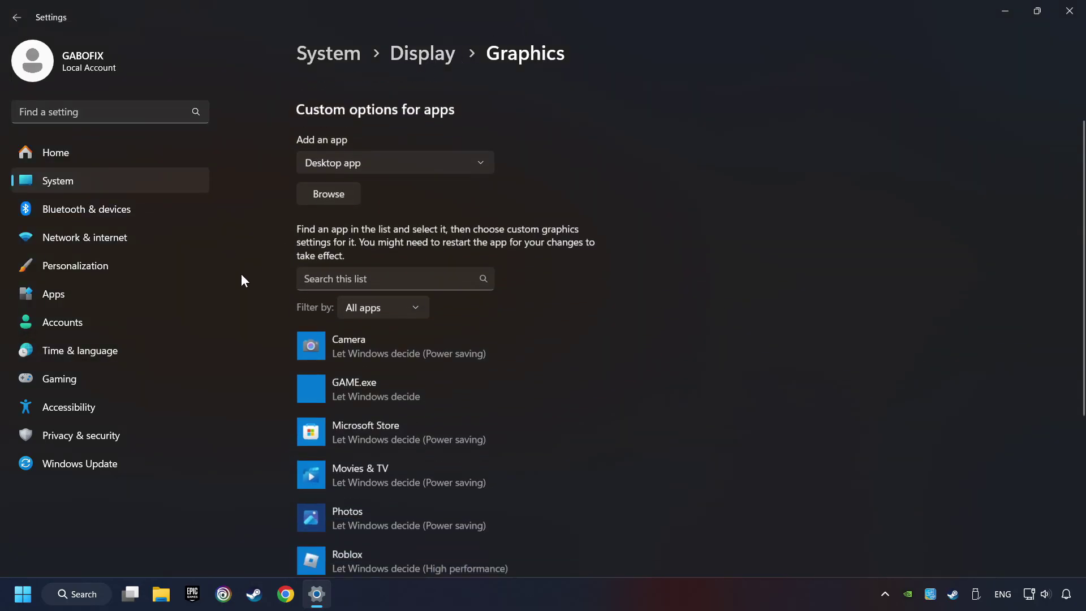
{"action": "left_click", "coordinate": [354, 293]}
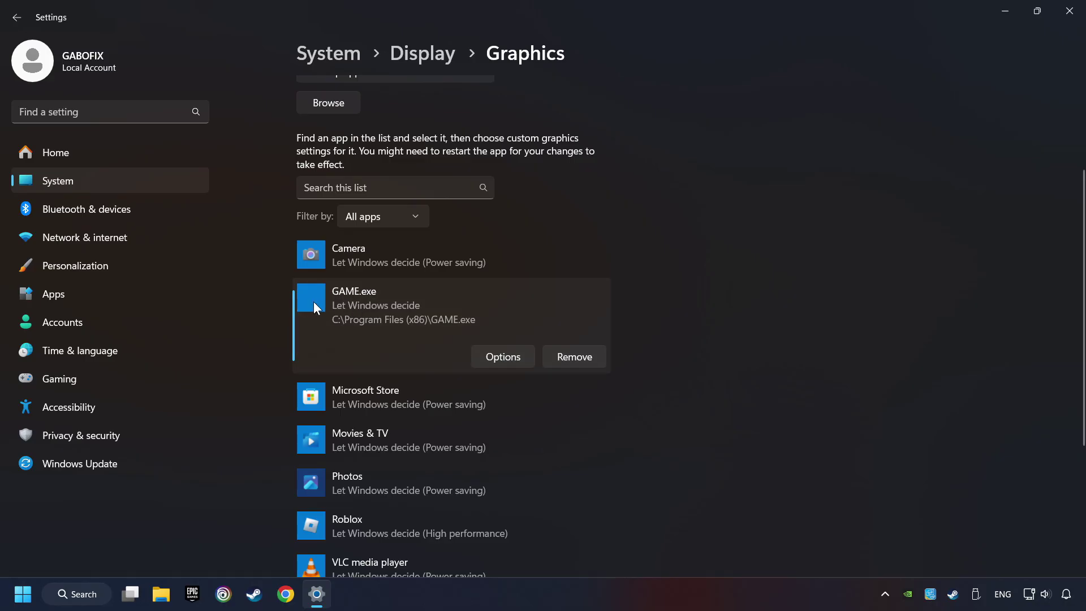
{"action": "left_click", "coordinate": [507, 356]}
{"action": "left_click", "coordinate": [423, 287]}
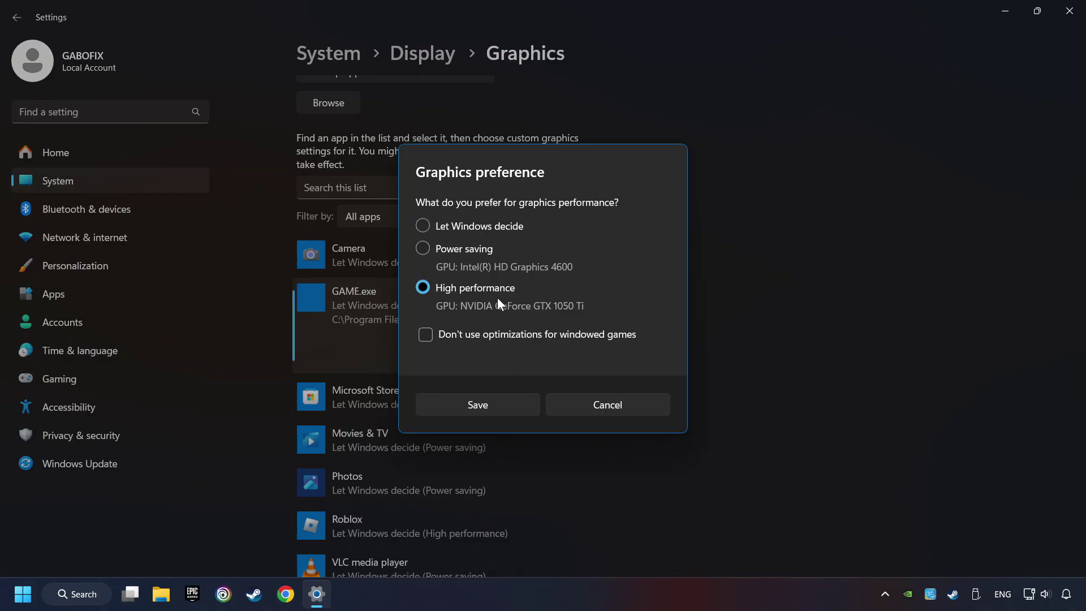
{"action": "left_click", "coordinate": [487, 402]}
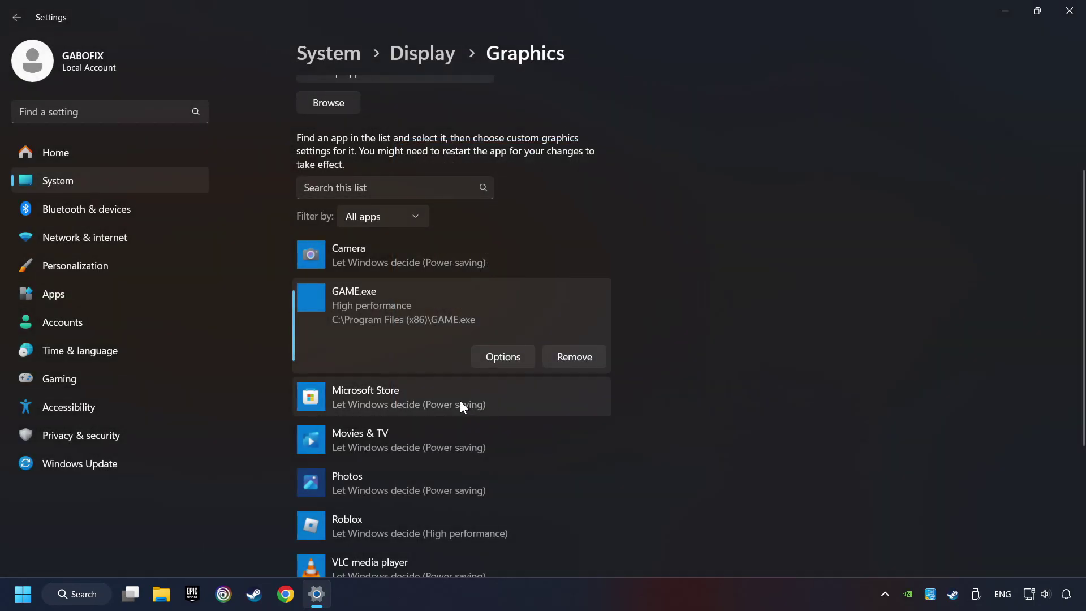
{"action": "left_click", "coordinate": [1068, 13]}
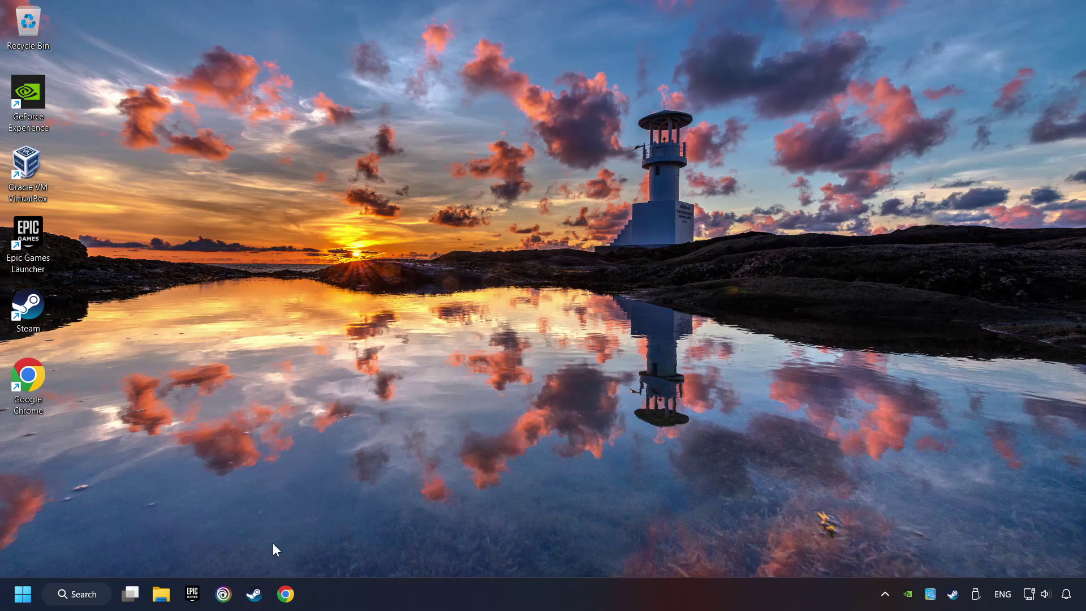
In Steam, verify the integrity of GAME's files from its Installed Files properties
{"action": "left_click", "coordinate": [255, 597]}
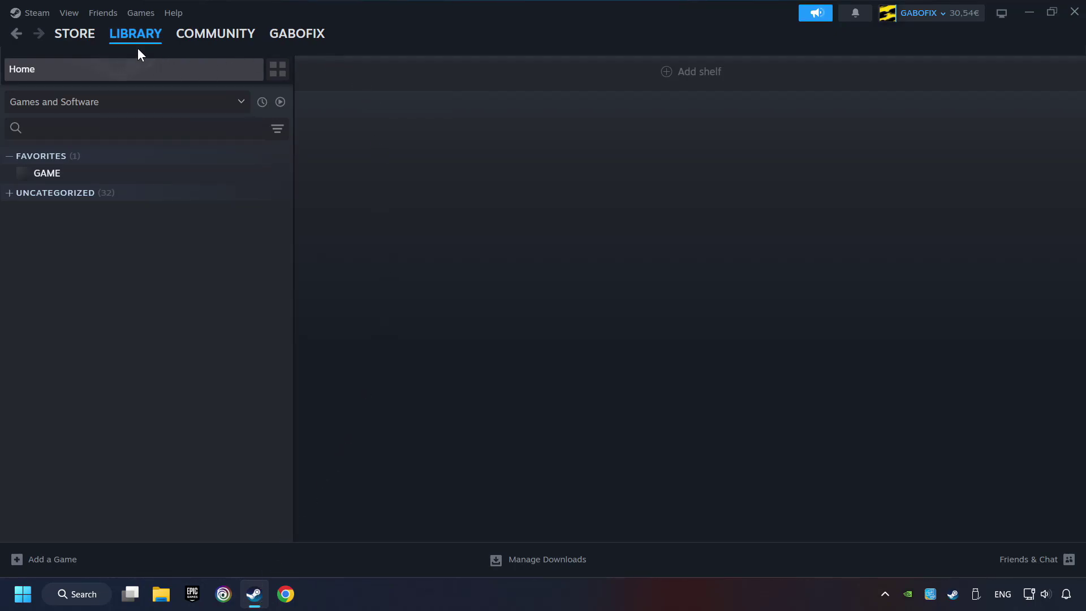
{"action": "right_click", "coordinate": [238, 176]}
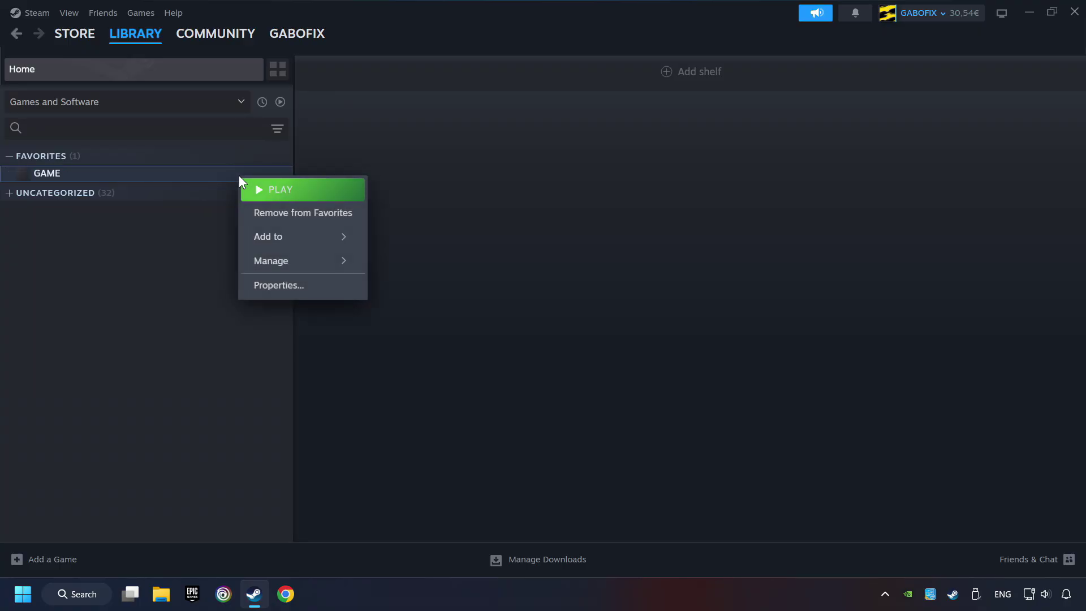
{"action": "left_click", "coordinate": [333, 287]}
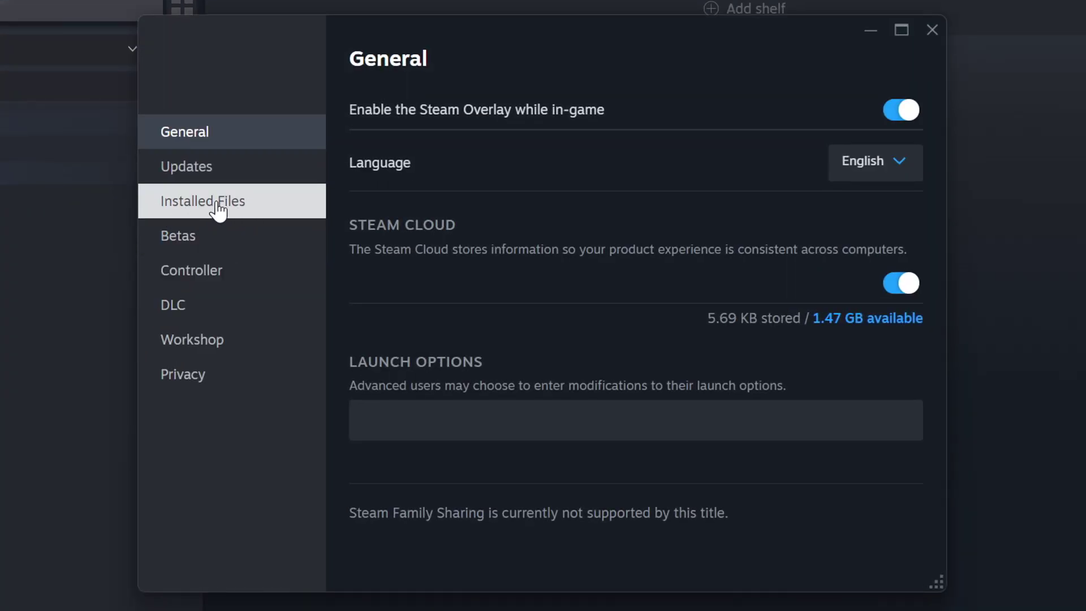
{"action": "left_click", "coordinate": [252, 212]}
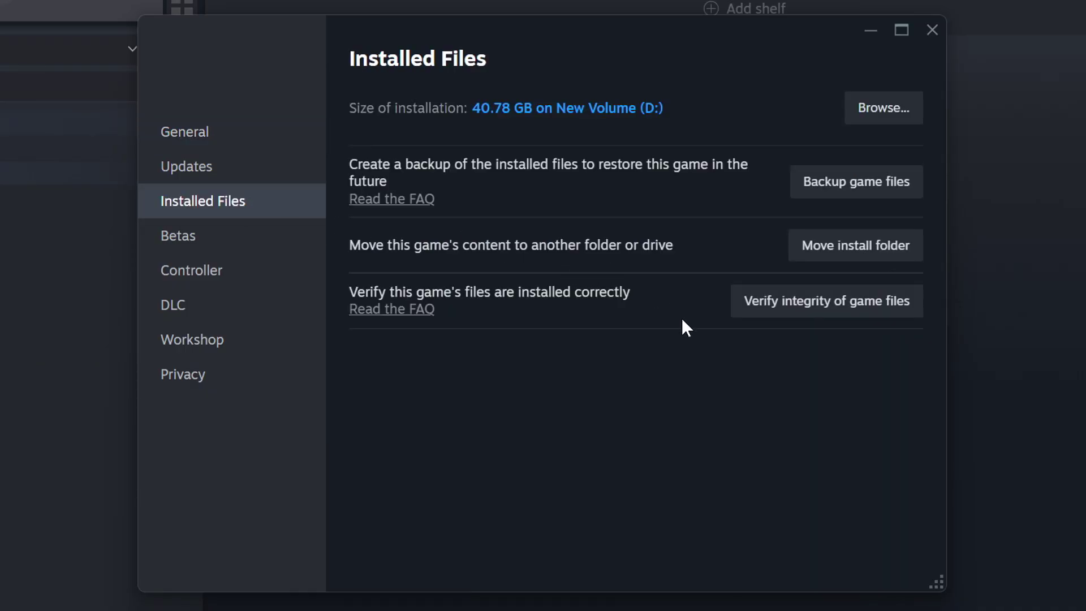
{"action": "left_click", "coordinate": [844, 311]}
Open GAME's install folder and show the Compatibility settings of the GAME shortcut
{"action": "left_click", "coordinate": [893, 114]}
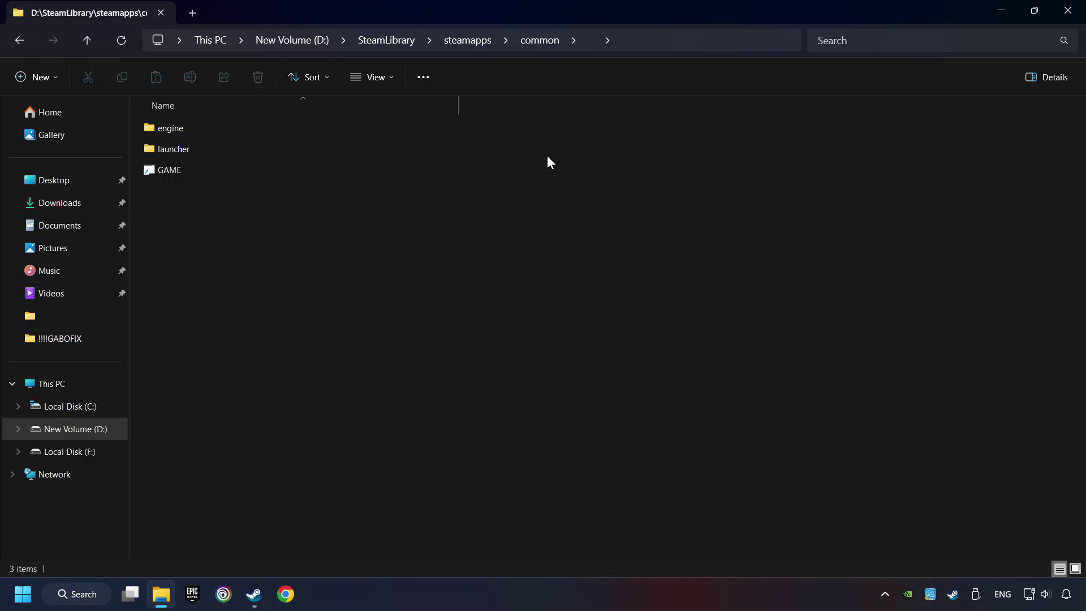
{"action": "left_click", "coordinate": [381, 169]}
{"action": "right_click", "coordinate": [346, 172]}
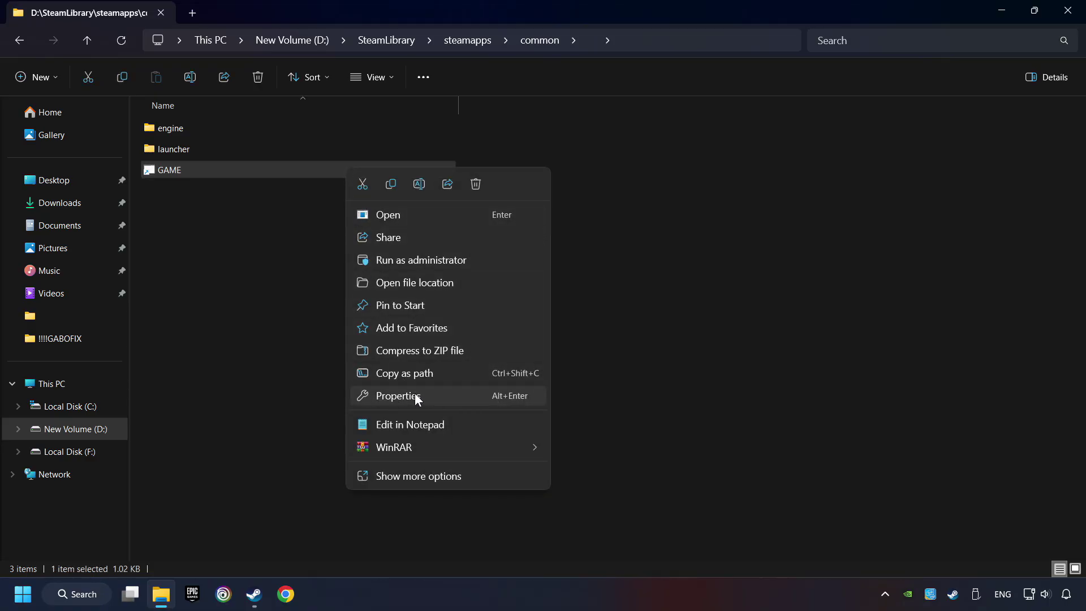
{"action": "left_click", "coordinate": [365, 396]}
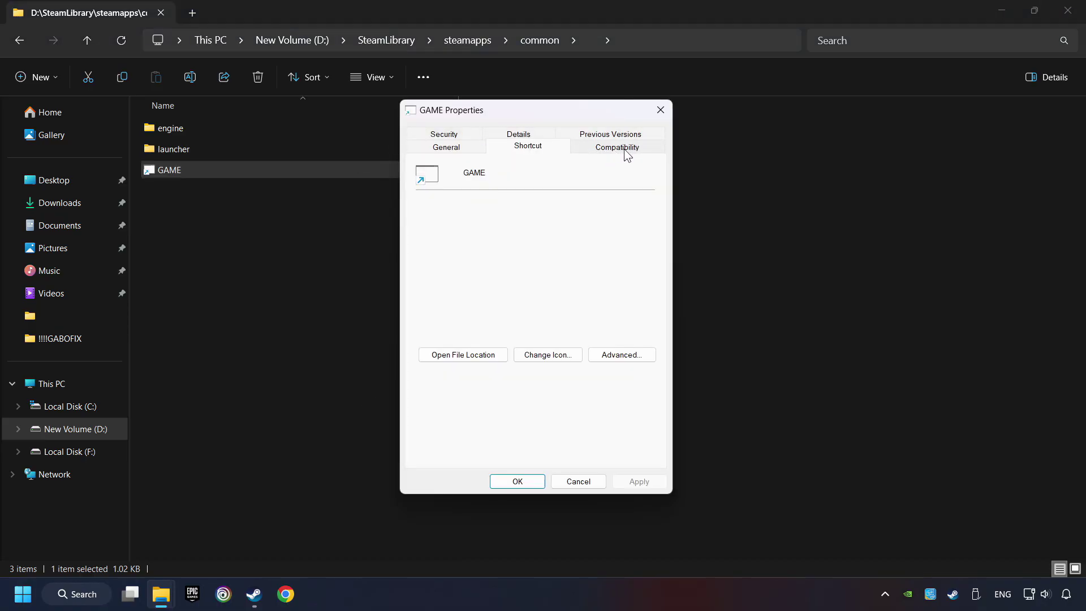
{"action": "left_click", "coordinate": [641, 148]}
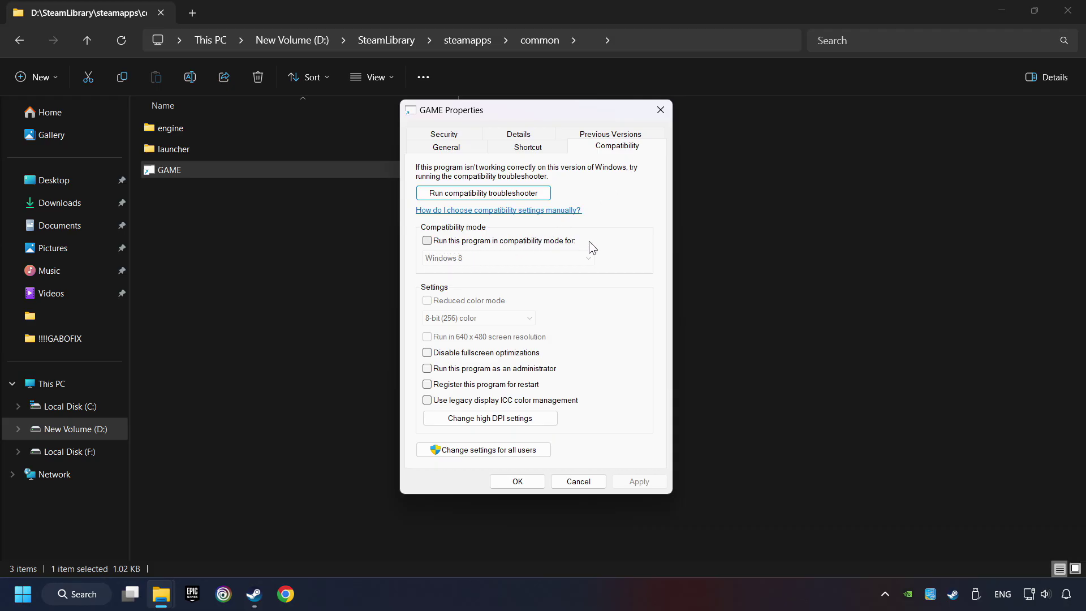
Set Windows 8 compatibility mode, disable fullscreen optimizations, and run as administrator, then apply
{"action": "left_click", "coordinate": [516, 242]}
{"action": "left_click", "coordinate": [513, 257]}
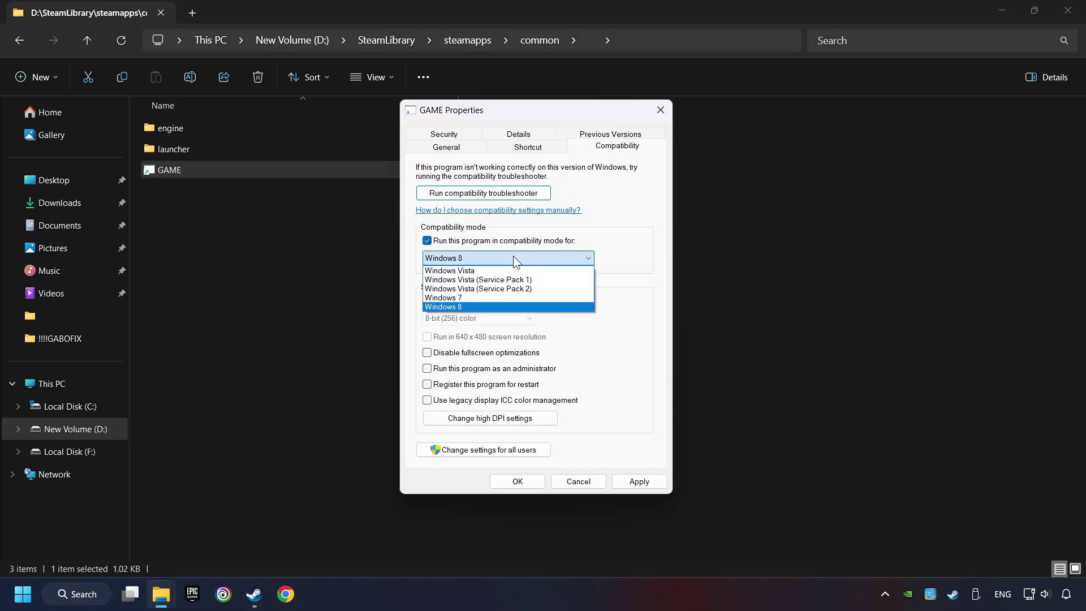
{"action": "left_click", "coordinate": [480, 306]}
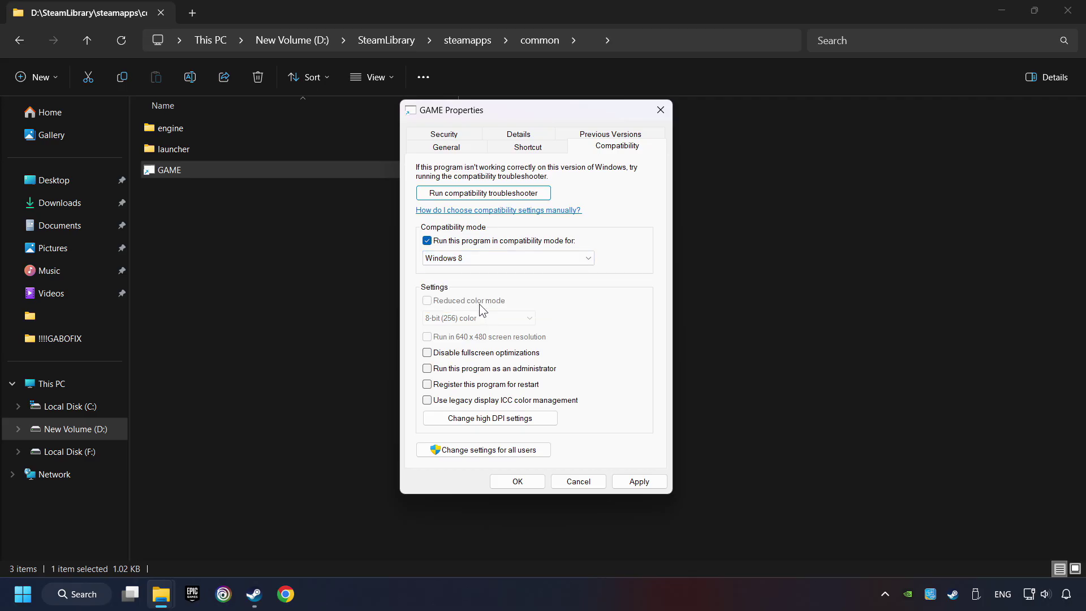
{"action": "left_click", "coordinate": [427, 353]}
{"action": "left_click", "coordinate": [427, 369]}
{"action": "left_click", "coordinate": [645, 482]}
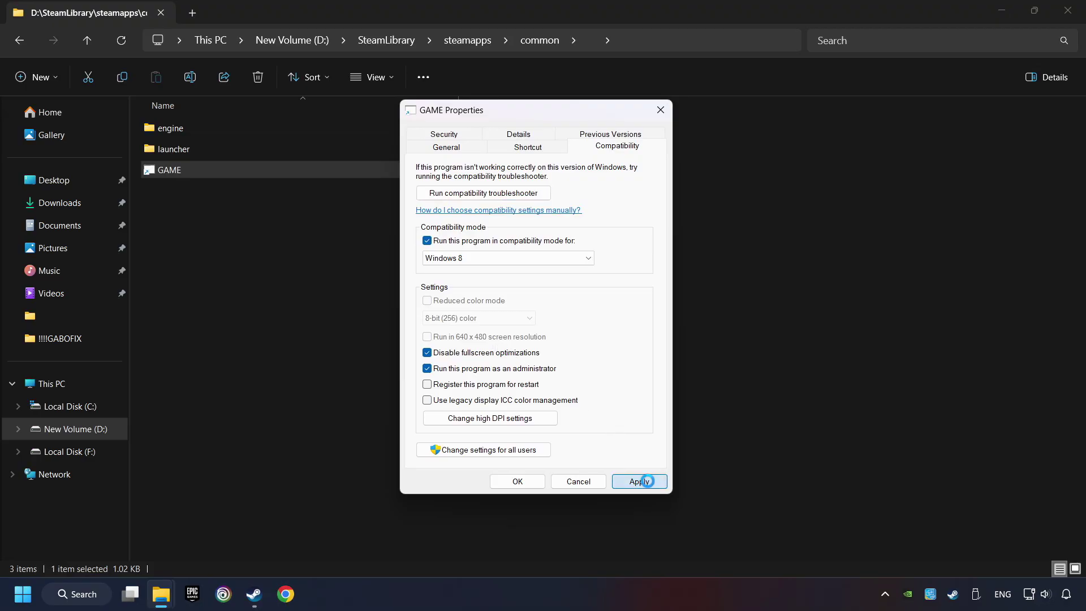
{"action": "left_click", "coordinate": [524, 484]}
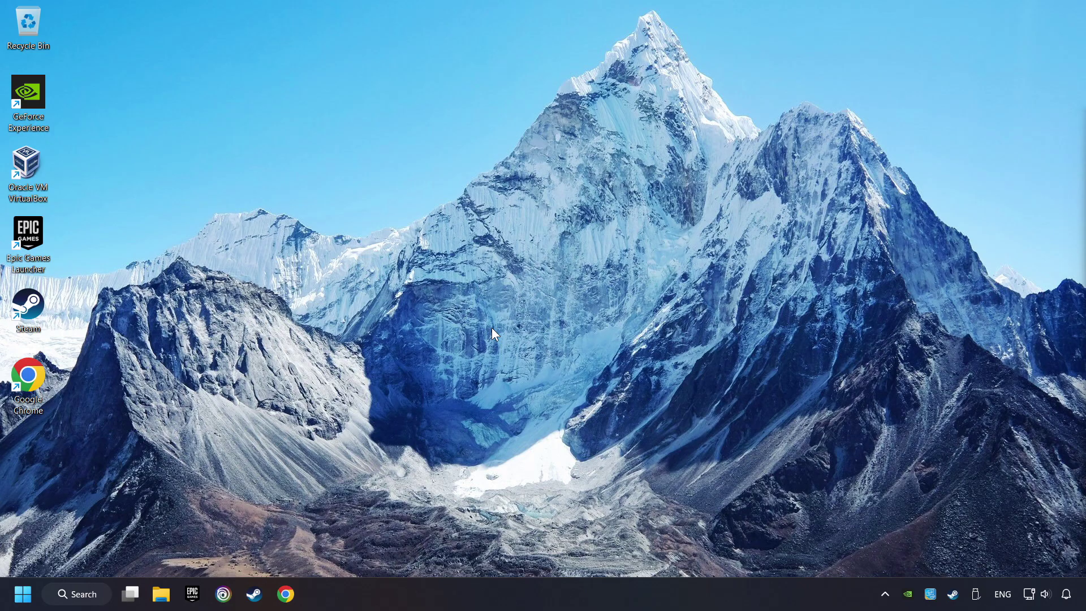
In Chrome, load the pasted Microsoft DirectX End-User Runtime download page
{"action": "left_click", "coordinate": [287, 594]}
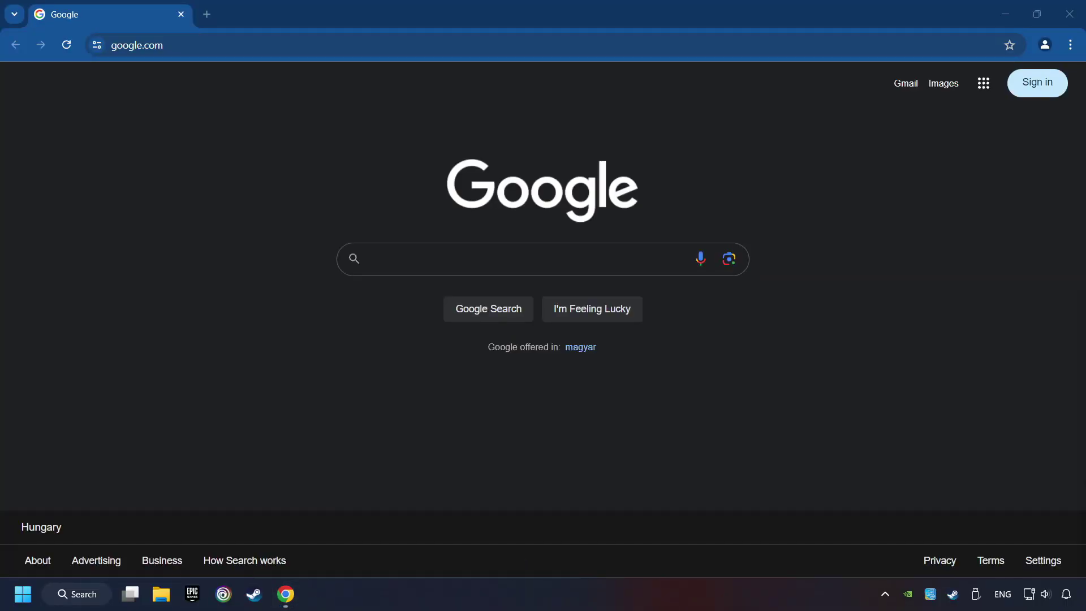
{"action": "left_click", "coordinate": [206, 43]}
{"action": "type", "text": "https://www.microsoft.com/en-US/download/details.aspx?id=35"}
{"action": "key", "text": "Return"}
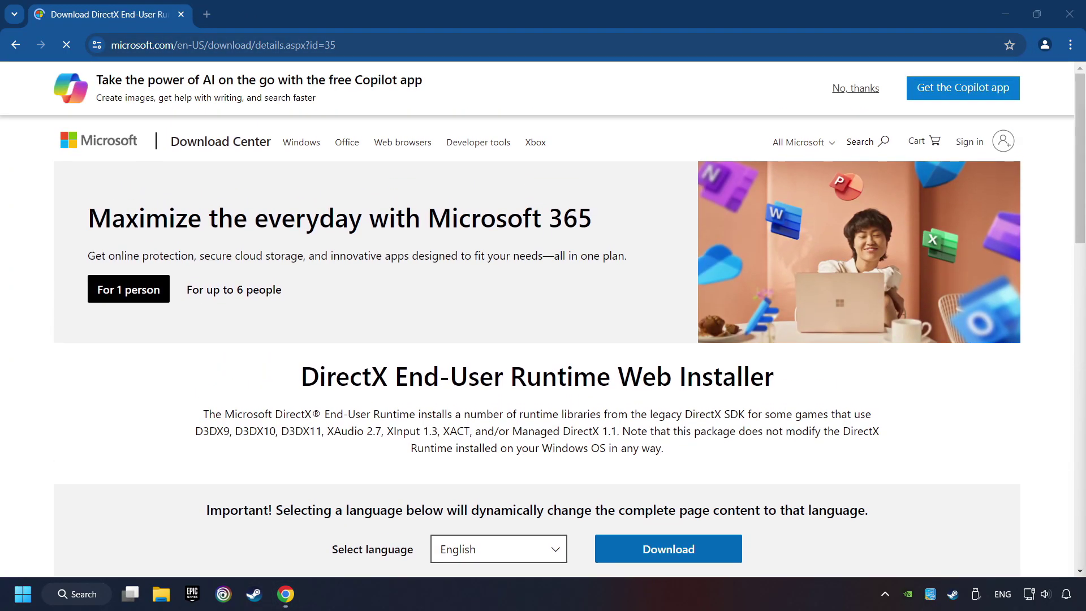
Load the Microsoft Learn Visual C++ Redistributable downloads page in a new tab
{"action": "left_click", "coordinate": [207, 14]}
{"action": "type", "text": "https://learn.microsoft.com/en-us/cpp/windows/latest-supported-vc-redist?view=msvc-160"}
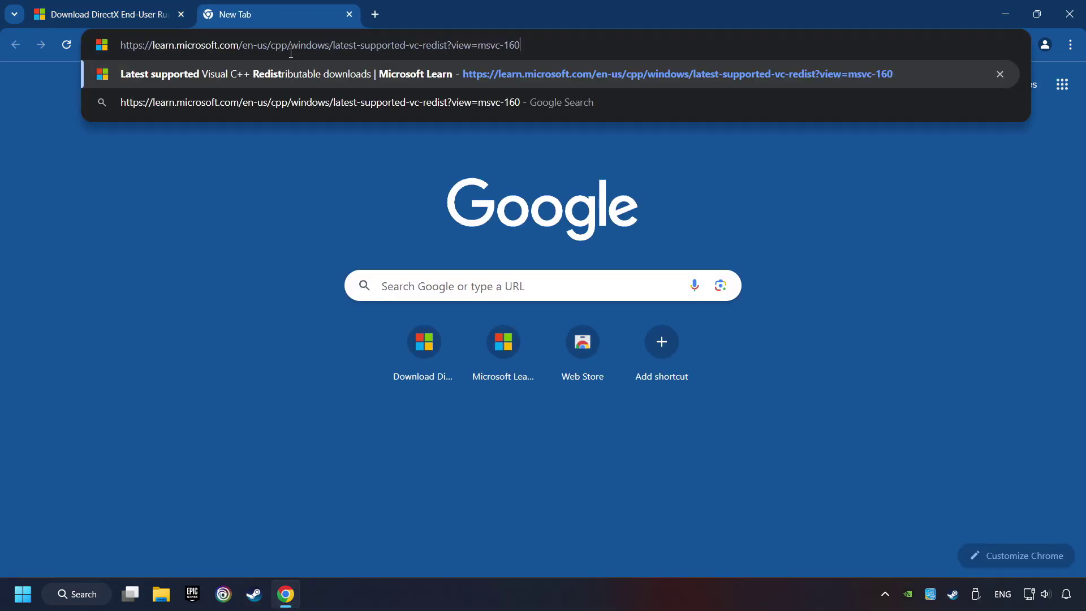
{"action": "key", "text": "Return"}
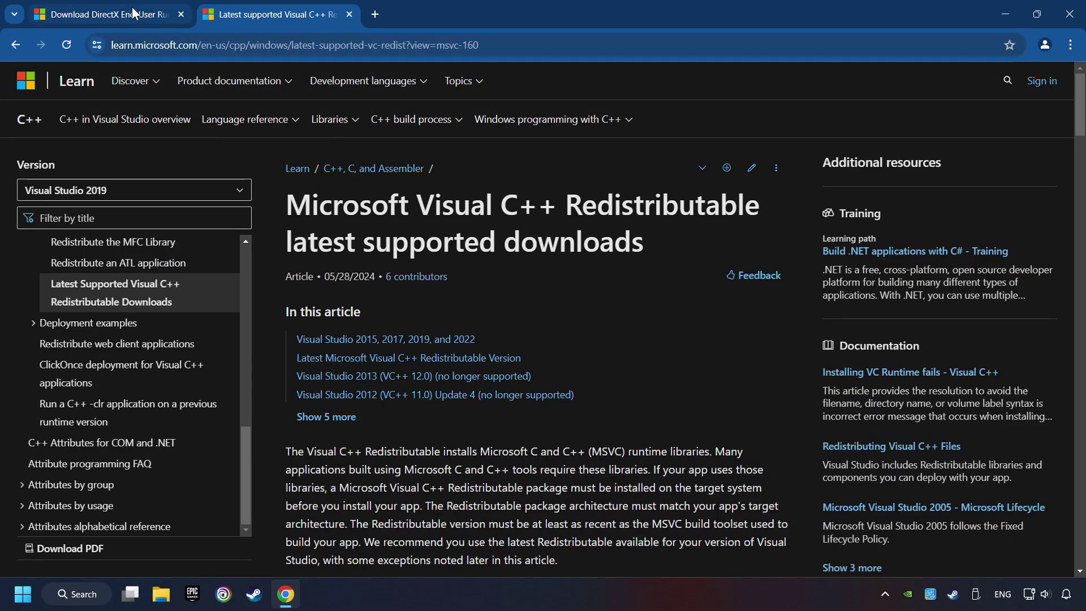
Download the DirectX web installer dxwebsetup.exe (288 KB) and launch it
{"action": "left_click", "coordinate": [108, 15]}
{"action": "scroll", "coordinate": [327, 290], "scroll_direction": "down", "scroll_amount": 2}
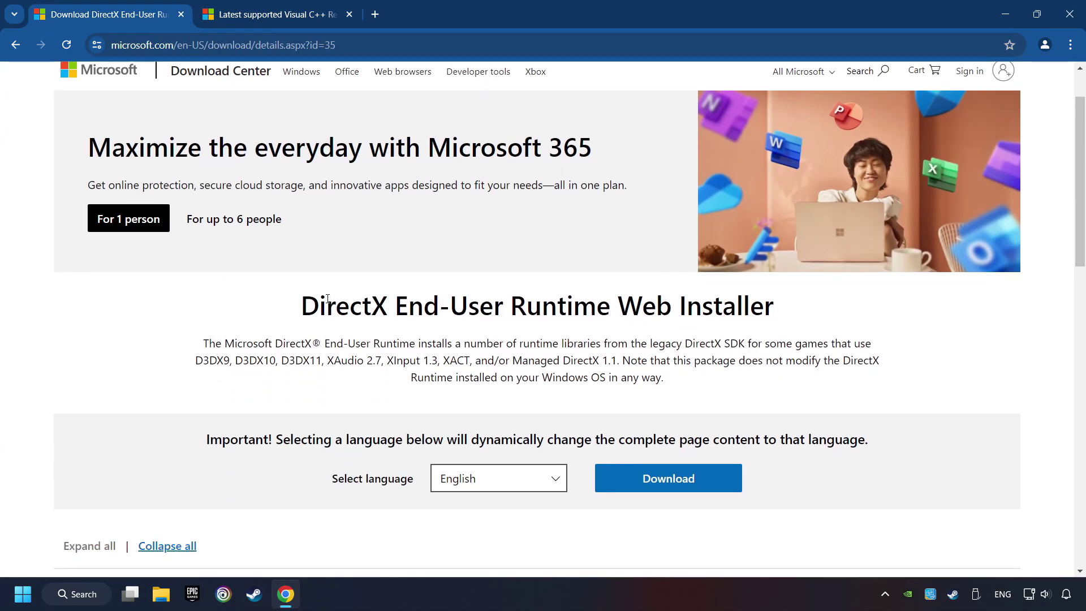
{"action": "scroll", "coordinate": [379, 307], "scroll_direction": "down", "scroll_amount": 1}
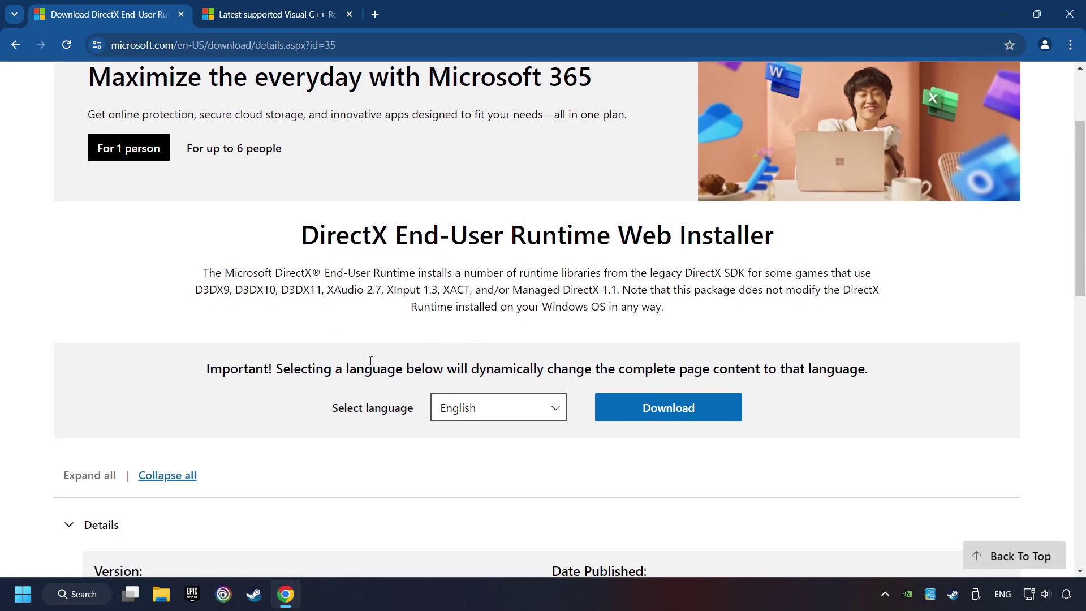
{"action": "left_click", "coordinate": [678, 419]}
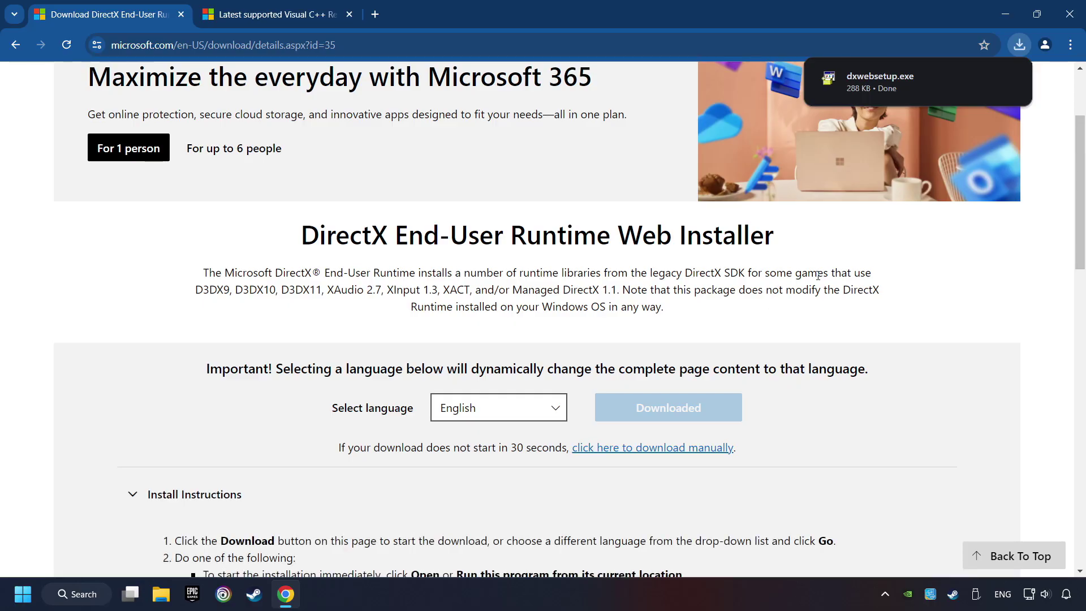
{"action": "mouse_move", "coordinate": [869, 79]}
{"action": "left_click", "coordinate": [926, 80]}
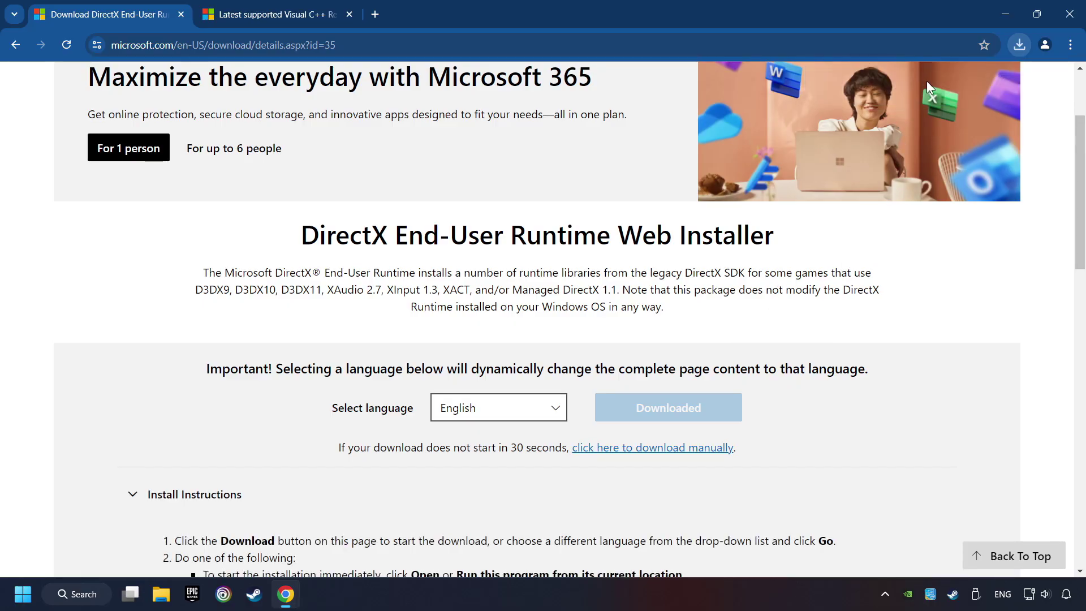
Accept the DirectX license, decline the Bing Bar add-on, and finish setup with DirectX already current
{"action": "left_click_drag", "start_coordinate": [362, 102], "coordinate": [628, 182]}
{"action": "left_click_drag", "start_coordinate": [695, 293], "coordinate": [637, 389]}
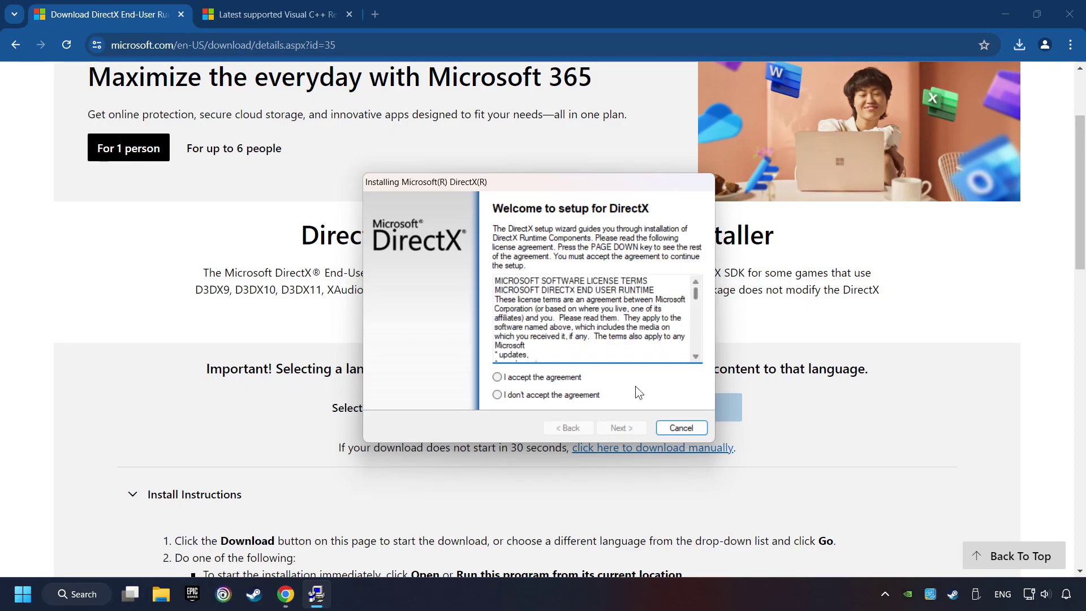
{"action": "left_click", "coordinate": [562, 378]}
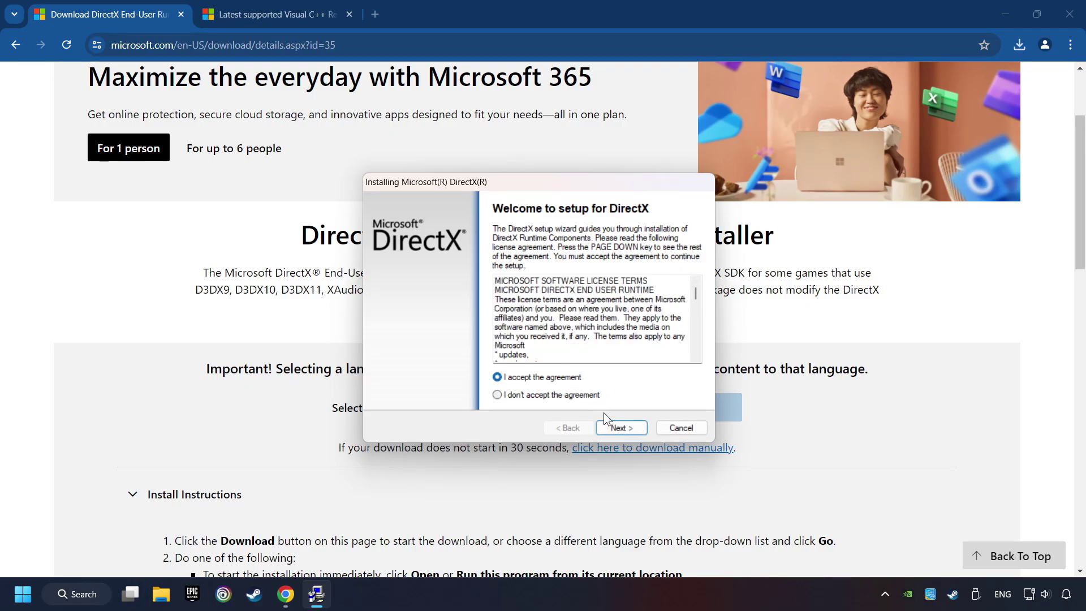
{"action": "left_click", "coordinate": [621, 428]}
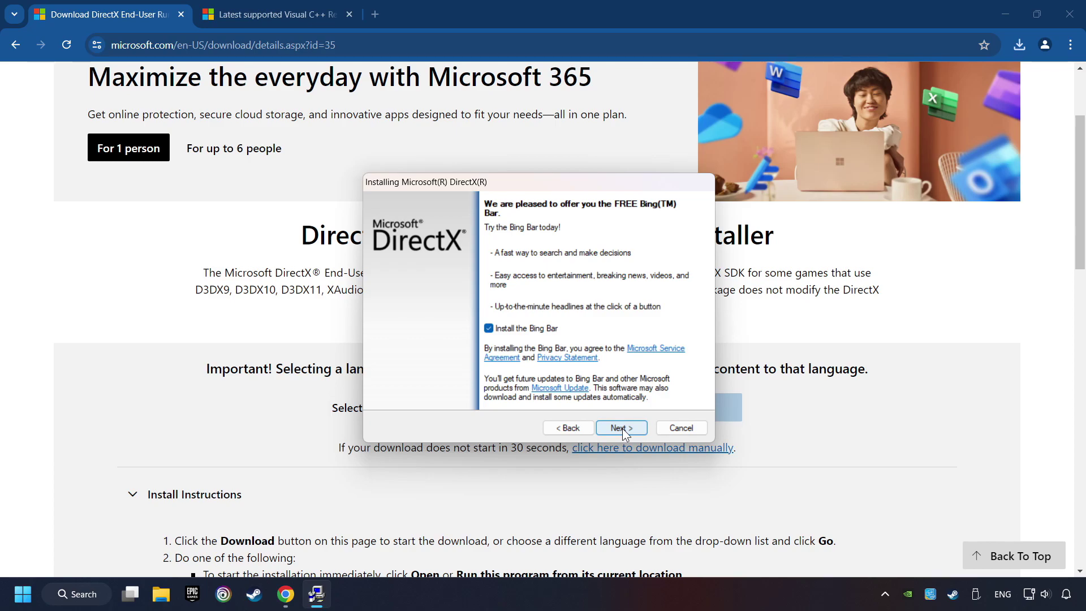
{"action": "left_click", "coordinate": [490, 328]}
{"action": "left_click", "coordinate": [625, 428]}
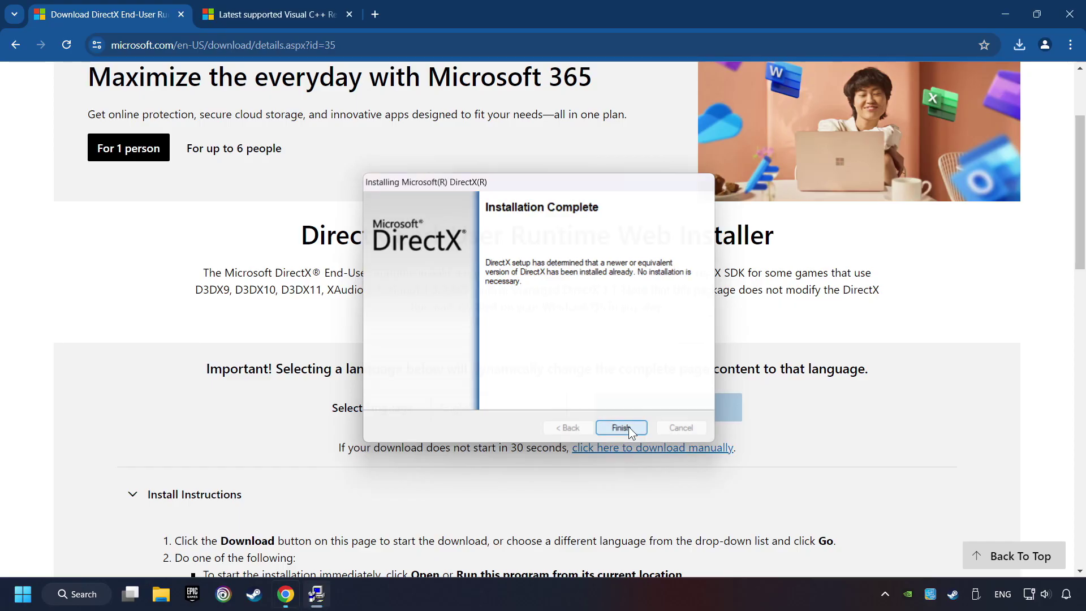
{"action": "left_click", "coordinate": [628, 427]}
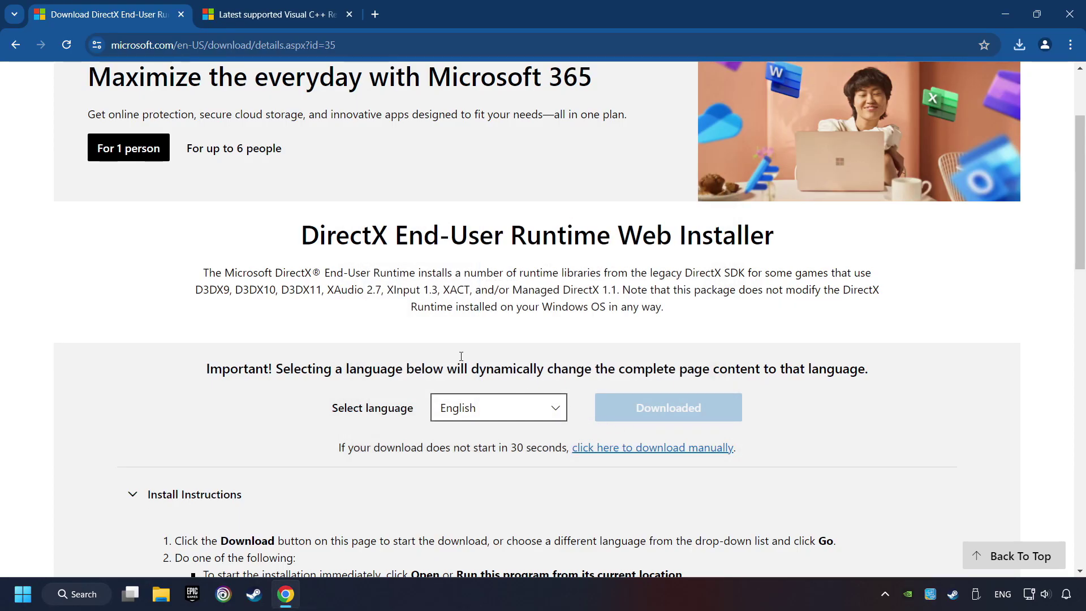
Download VC_redist x64, x86 and arm64 from the Learn page and launch VC_redist.arm64.exe
{"action": "left_click", "coordinate": [260, 16]}
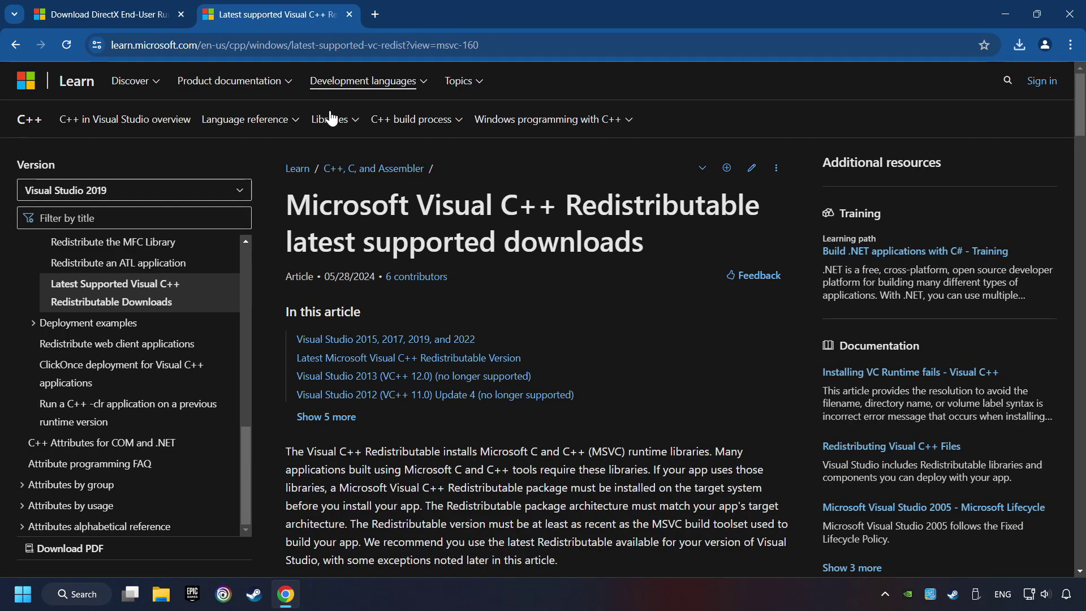
{"action": "scroll", "coordinate": [1027, 128], "scroll_direction": "down", "scroll_amount": 15}
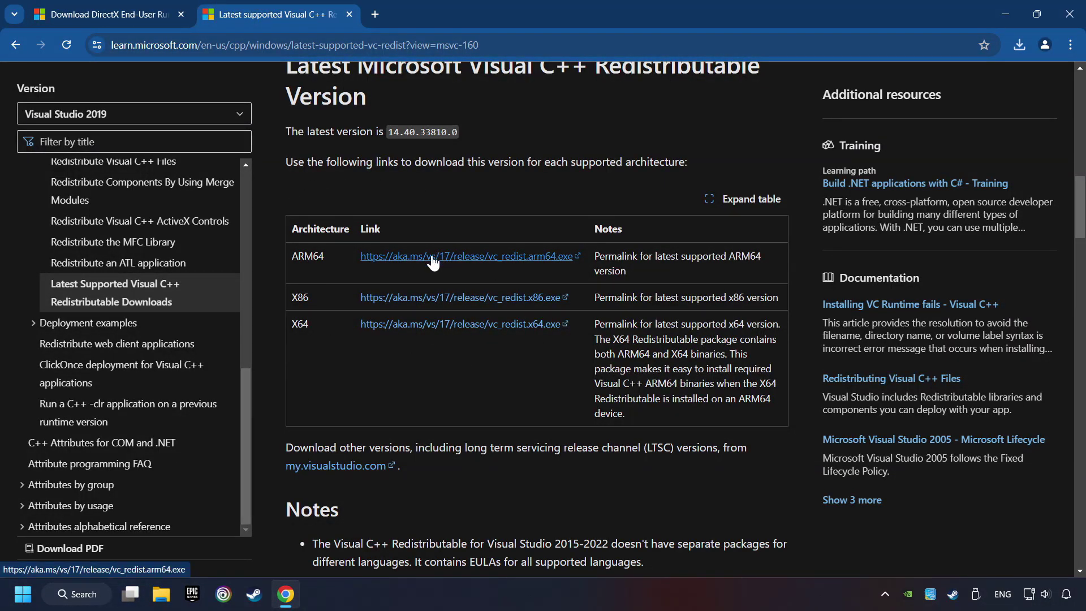
{"action": "left_click", "coordinate": [437, 304]}
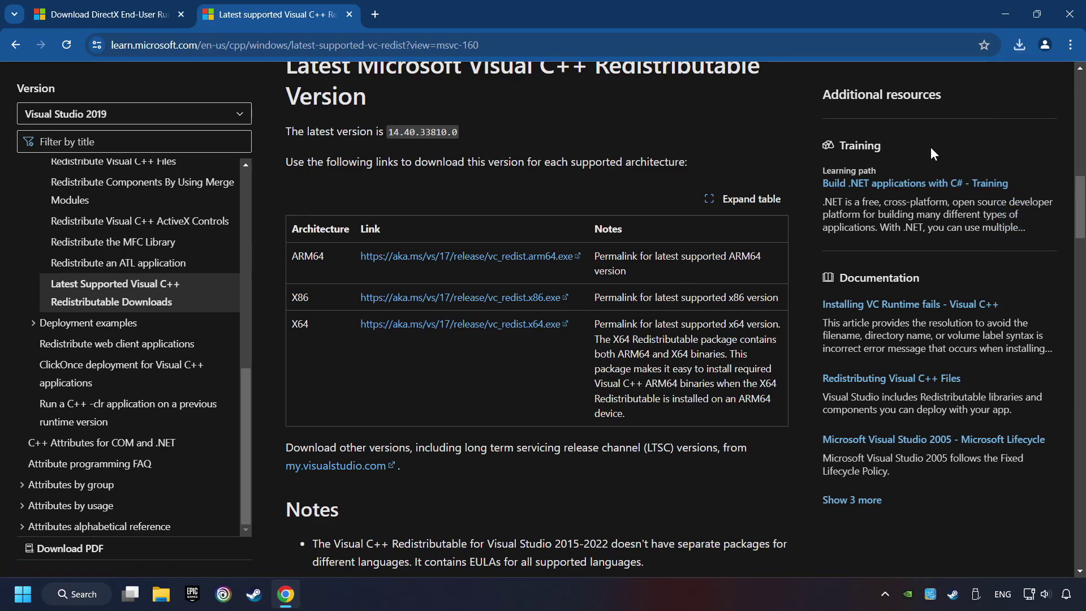
{"action": "left_click", "coordinate": [1019, 51]}
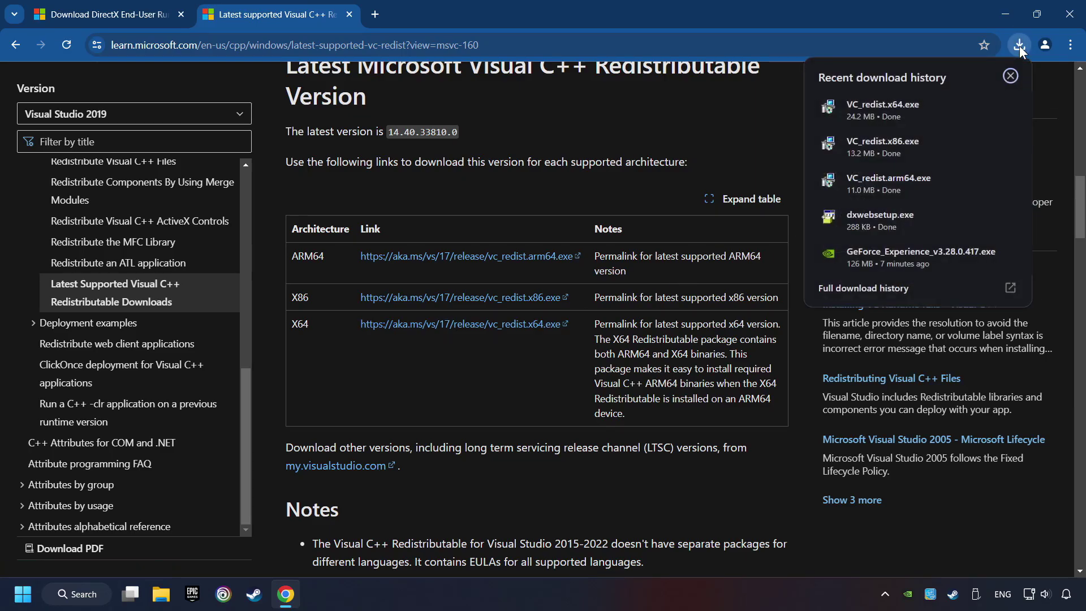
{"action": "left_click", "coordinate": [906, 178]}
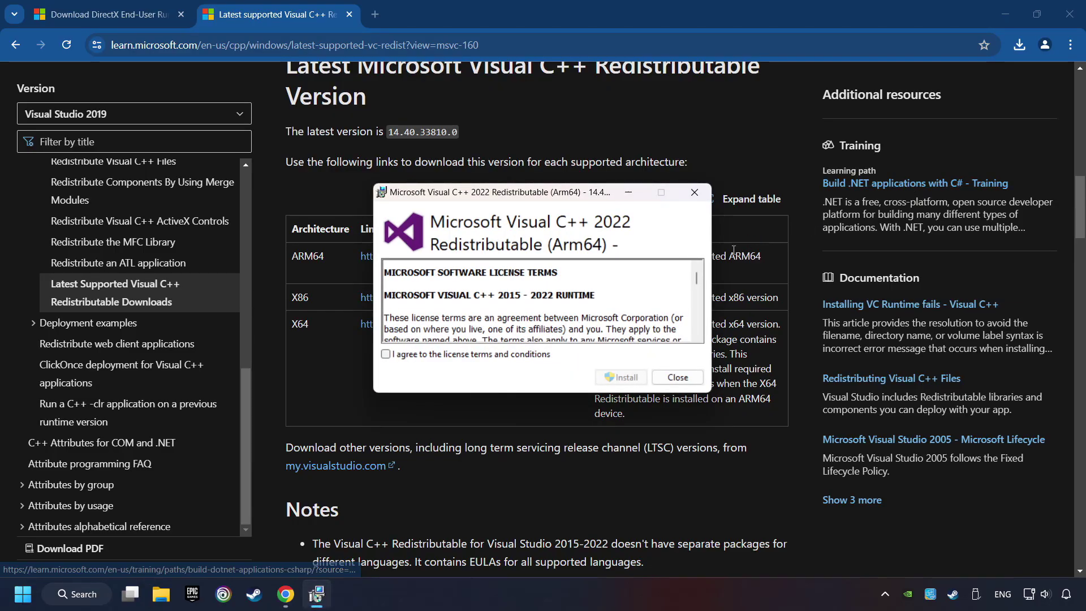
Agree to the ARM64 redistributable license and dismiss its unsupported-platform failure
{"action": "left_click_drag", "start_coordinate": [699, 286], "coordinate": [696, 327]}
{"action": "left_click", "coordinate": [409, 352]}
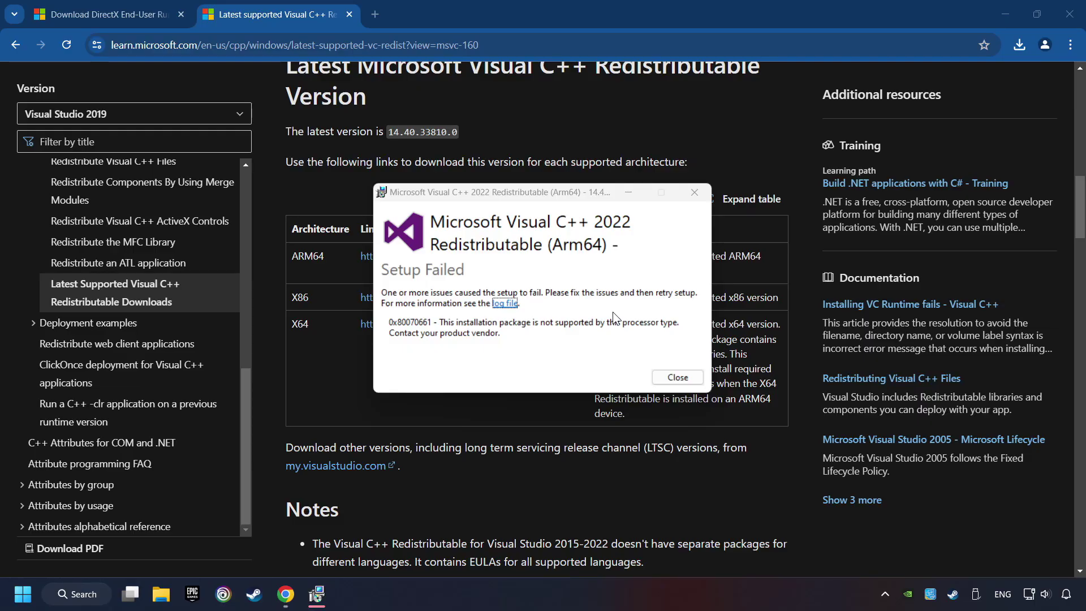
{"action": "left_click", "coordinate": [678, 377]}
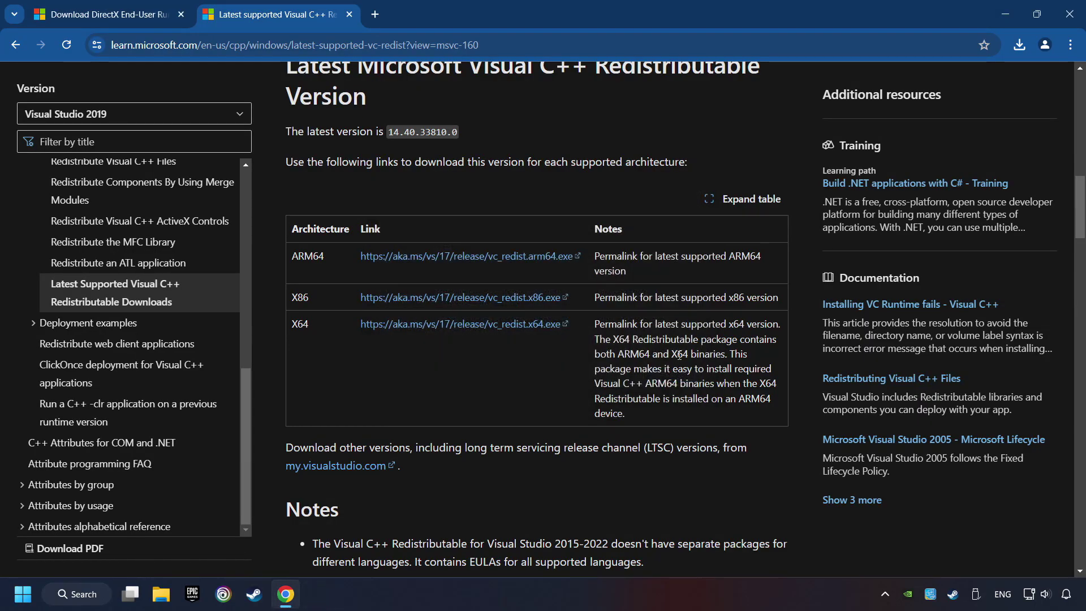
Install the x86 14.40.33810 redistributable, then run the x64 installer
{"action": "left_click", "coordinate": [1019, 45]}
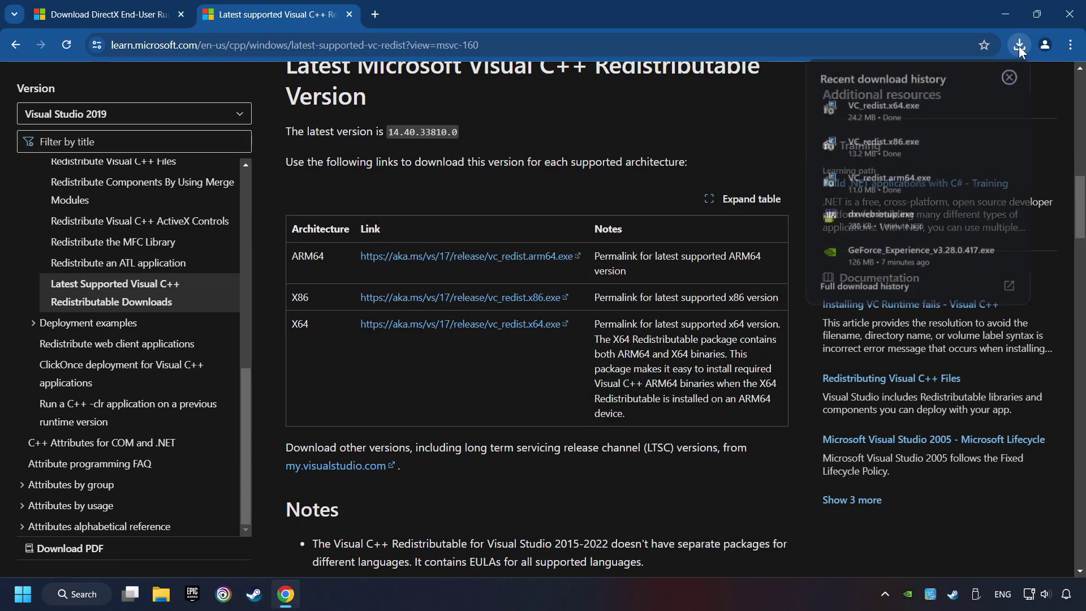
{"action": "left_click", "coordinate": [908, 139]}
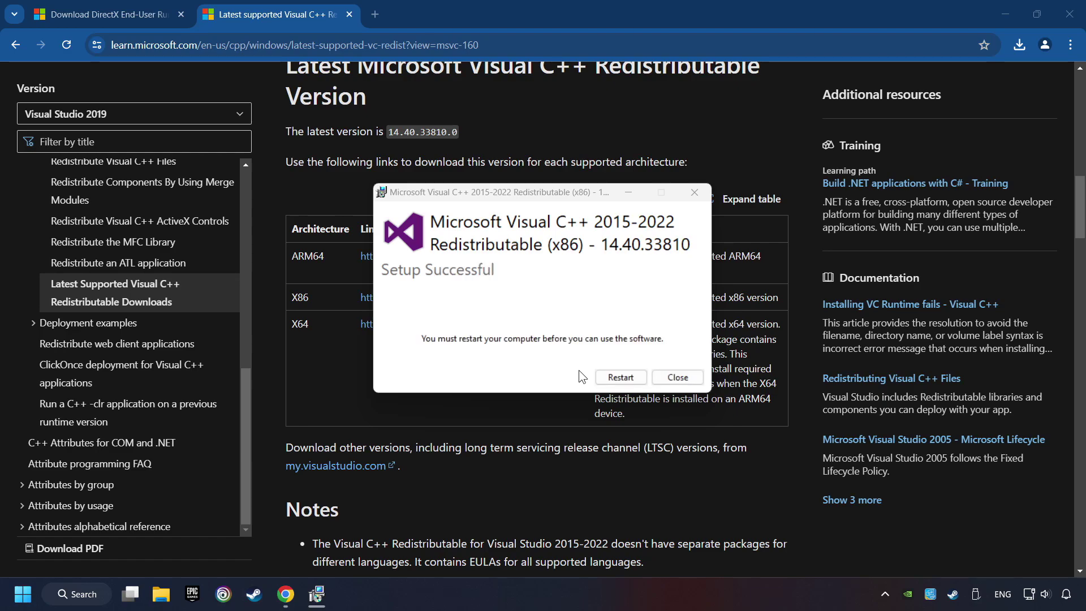
{"action": "left_click", "coordinate": [677, 377]}
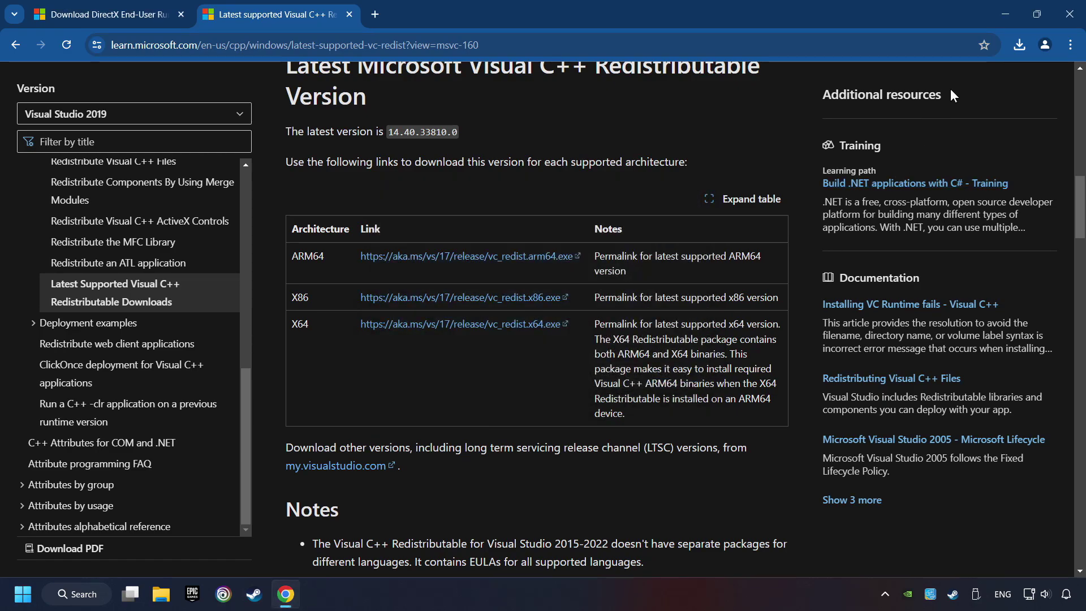
{"action": "left_click", "coordinate": [1018, 45]}
{"action": "left_click", "coordinate": [928, 102]}
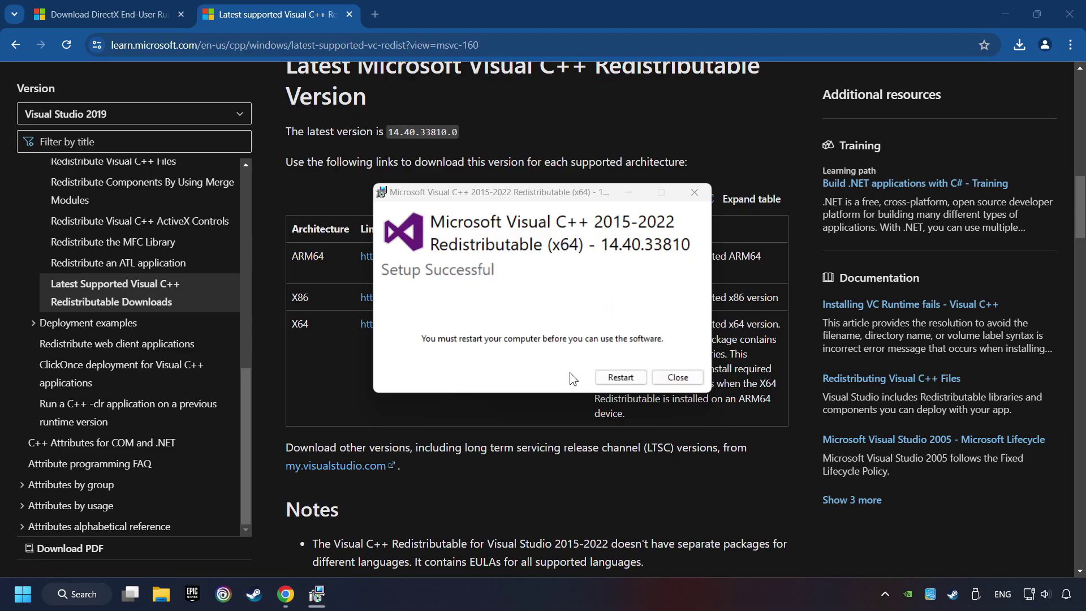
Confirm the restart, then check Windows Update, which reports up to date, and close Settings
{"action": "left_click", "coordinate": [621, 377]}
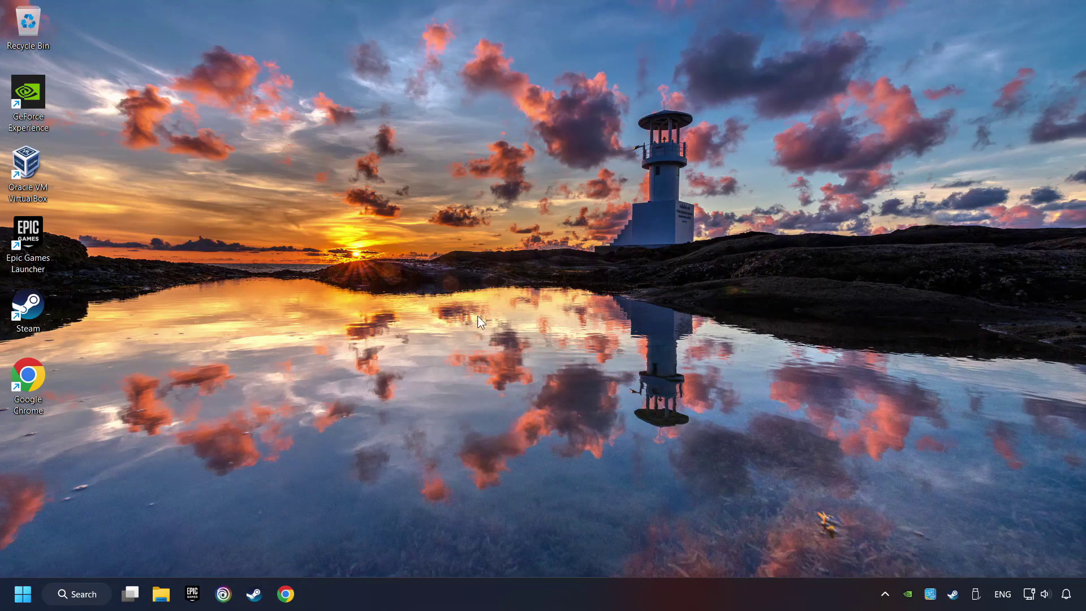
{"action": "left_click", "coordinate": [84, 595]}
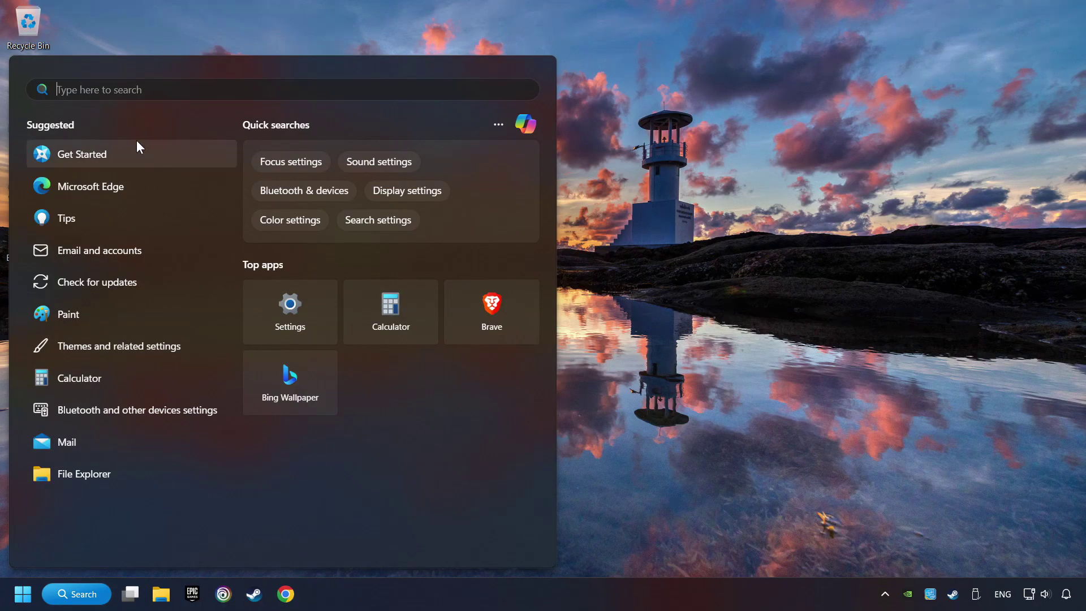
{"action": "type", "text": "updates"}
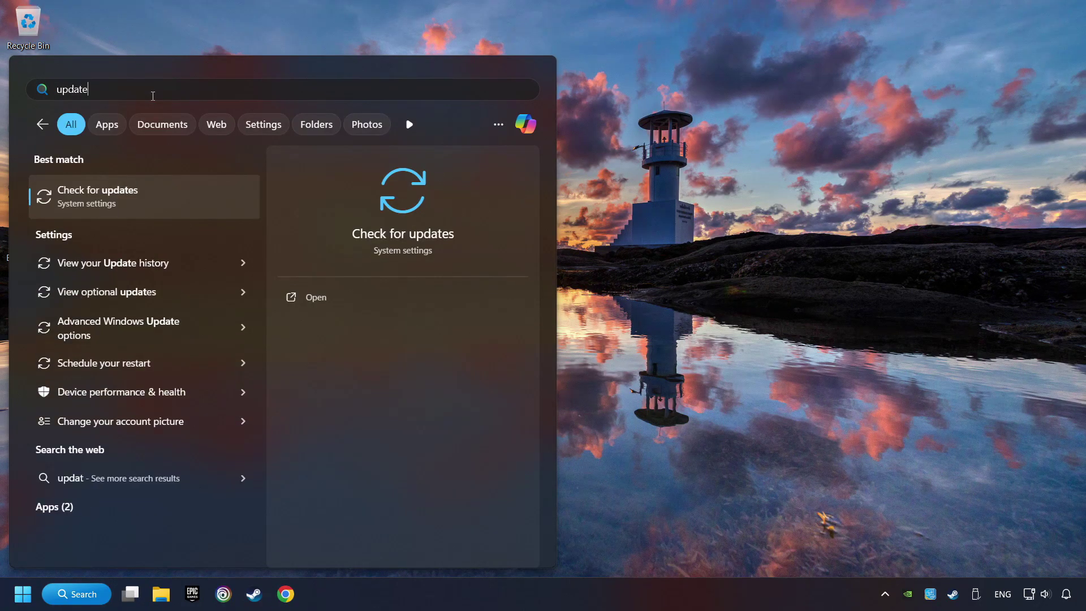
{"action": "left_click", "coordinate": [215, 193]}
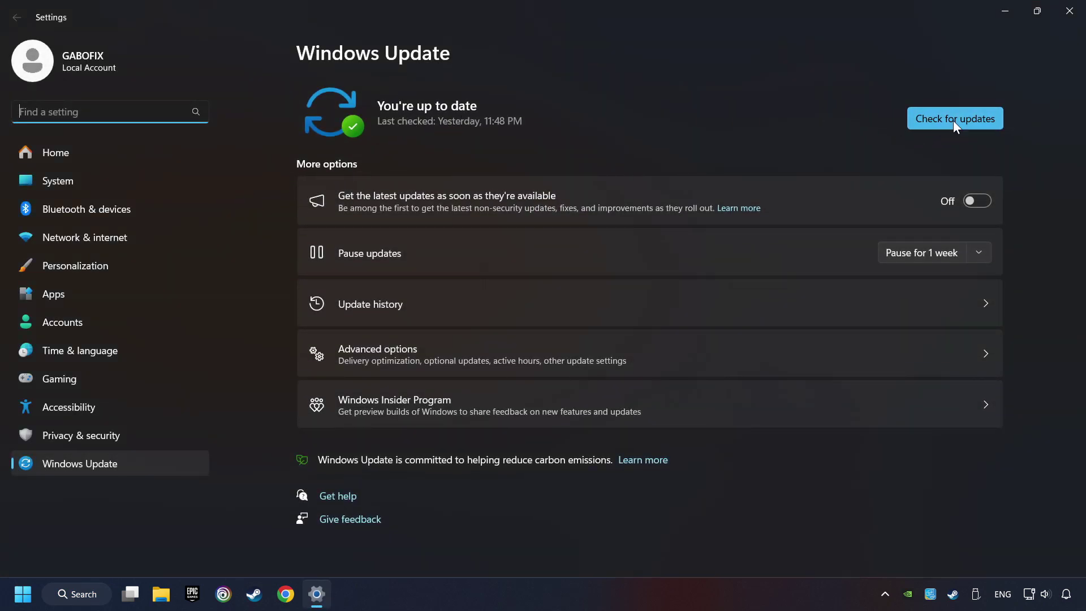
{"action": "left_click", "coordinate": [978, 119]}
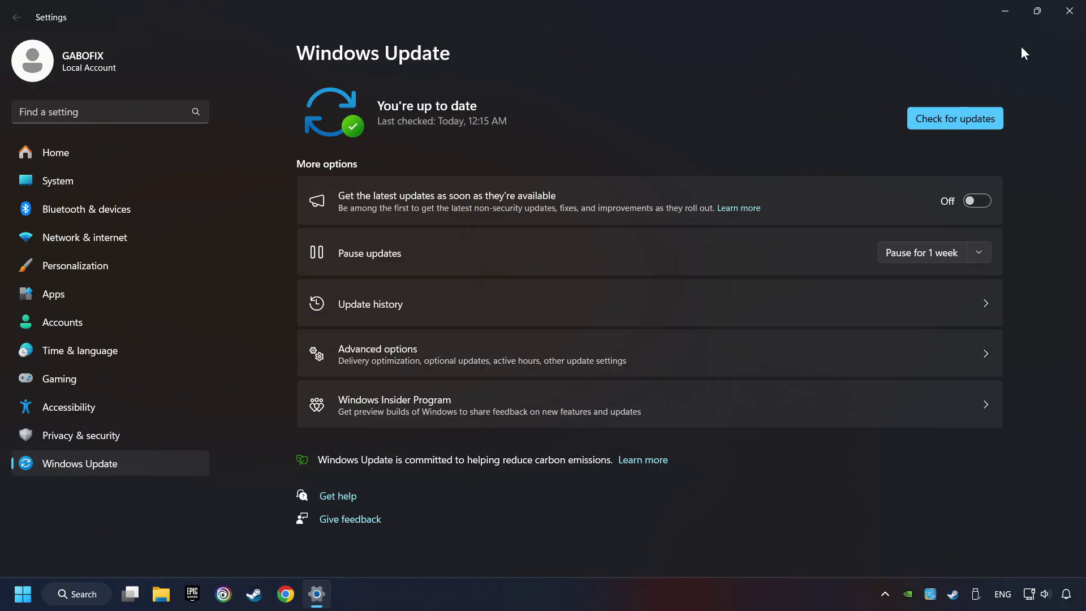
{"action": "left_click", "coordinate": [1071, 10]}
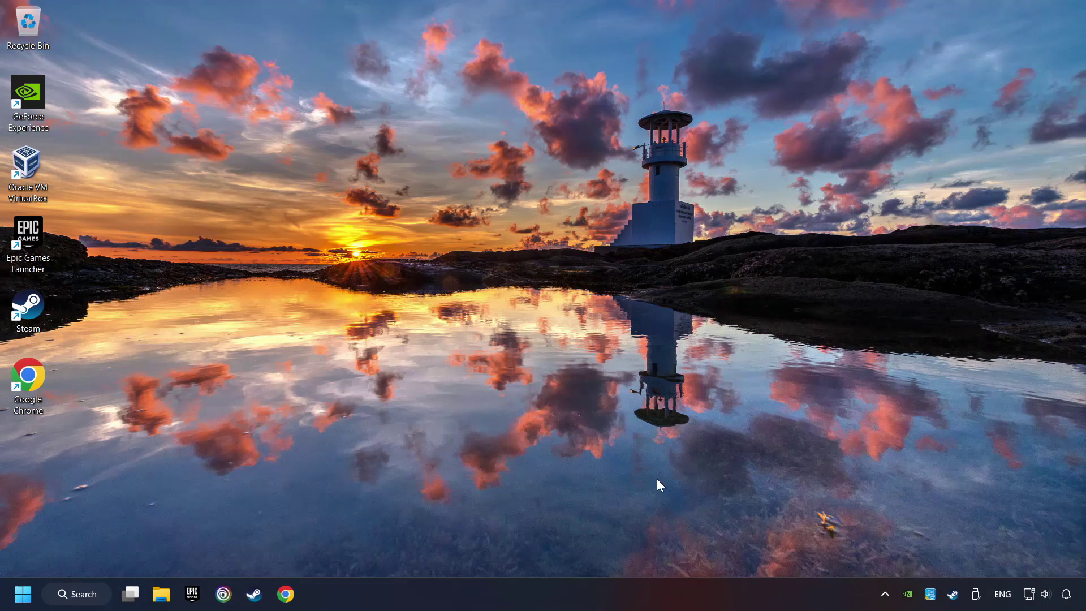
Disable To Do, Teams, jusched.exe, EpicGamesLauncher.exe and browser_assistant.exe as startup apps in Task Manager
{"action": "right_click", "coordinate": [537, 604]}
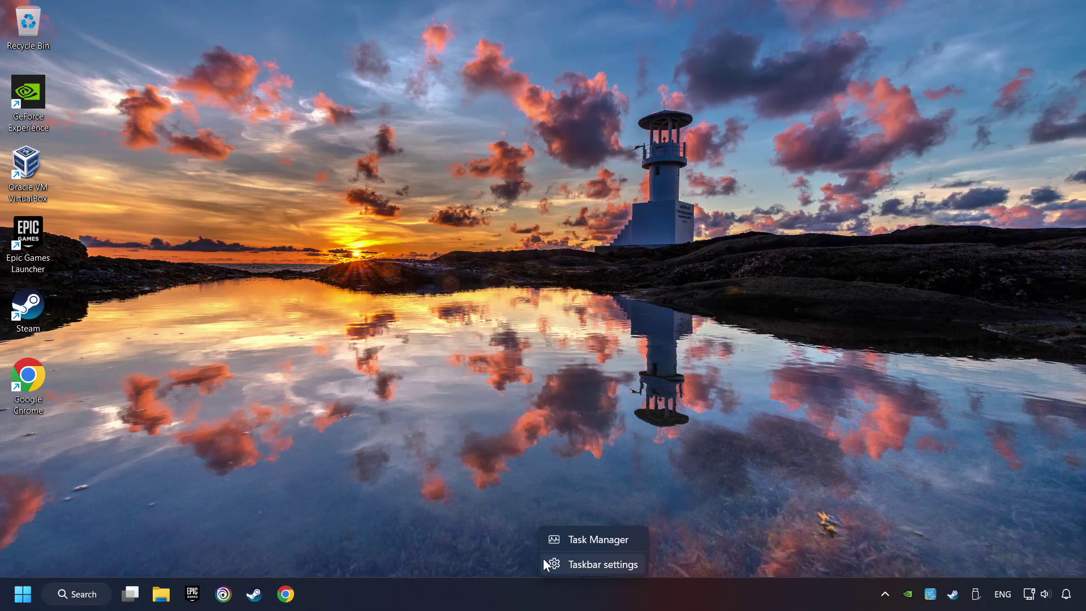
{"action": "left_click", "coordinate": [595, 537]}
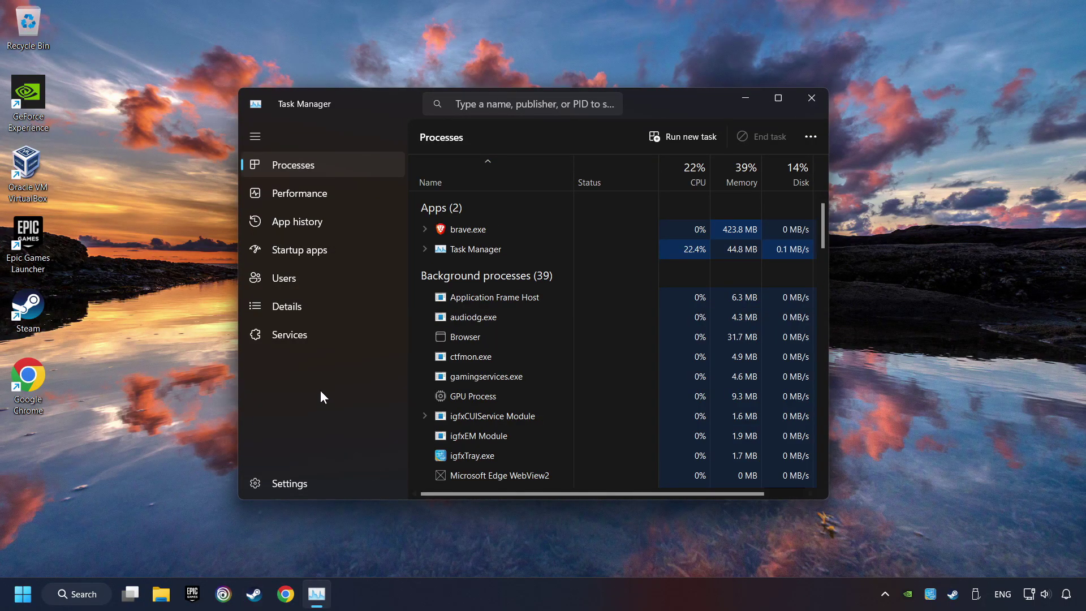
{"action": "left_click", "coordinate": [358, 249]}
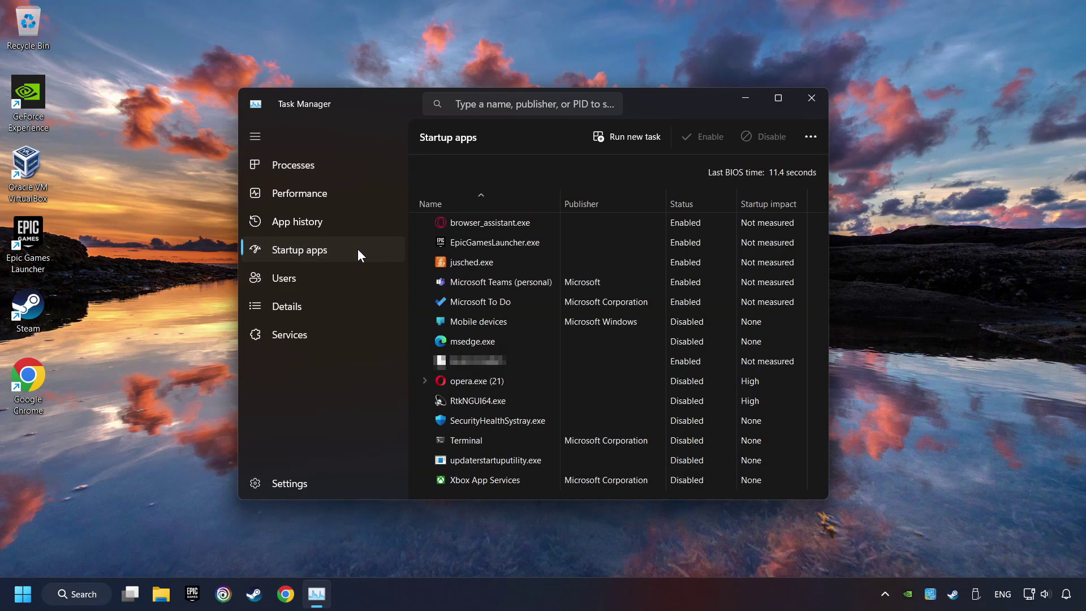
{"action": "left_click", "coordinate": [623, 295]}
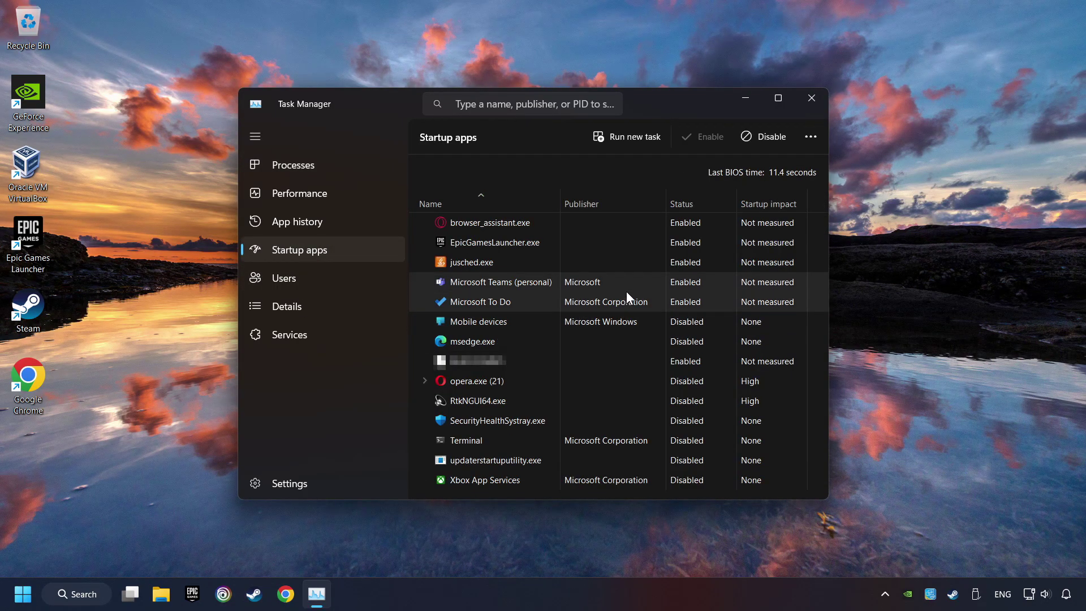
{"action": "left_click", "coordinate": [704, 279]}
{"action": "left_click", "coordinate": [683, 262]}
{"action": "left_click", "coordinate": [763, 136]}
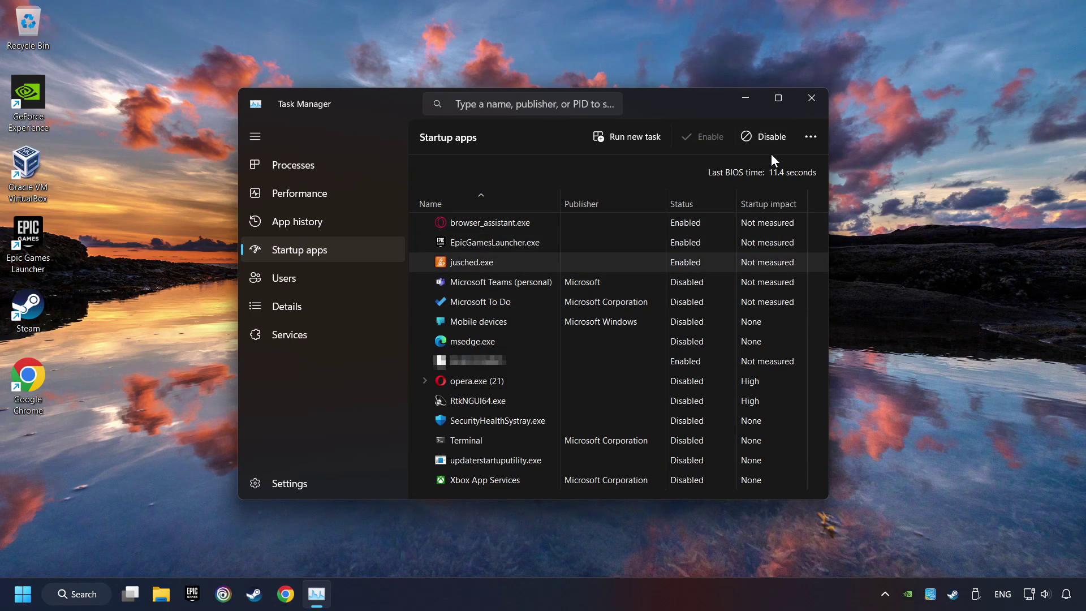
{"action": "left_click", "coordinate": [720, 242]}
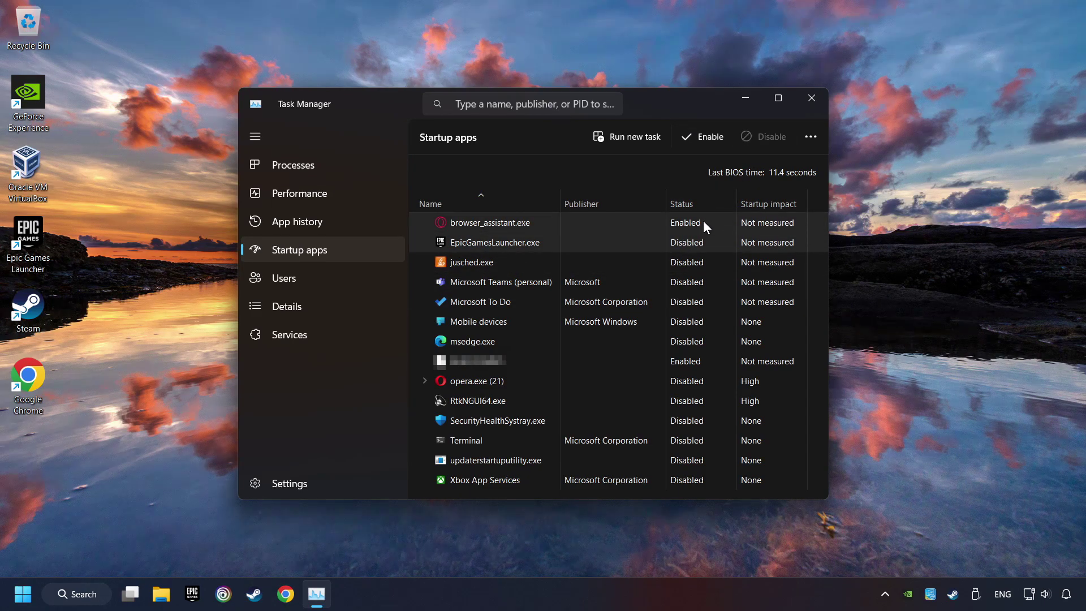
{"action": "left_click", "coordinate": [756, 137]}
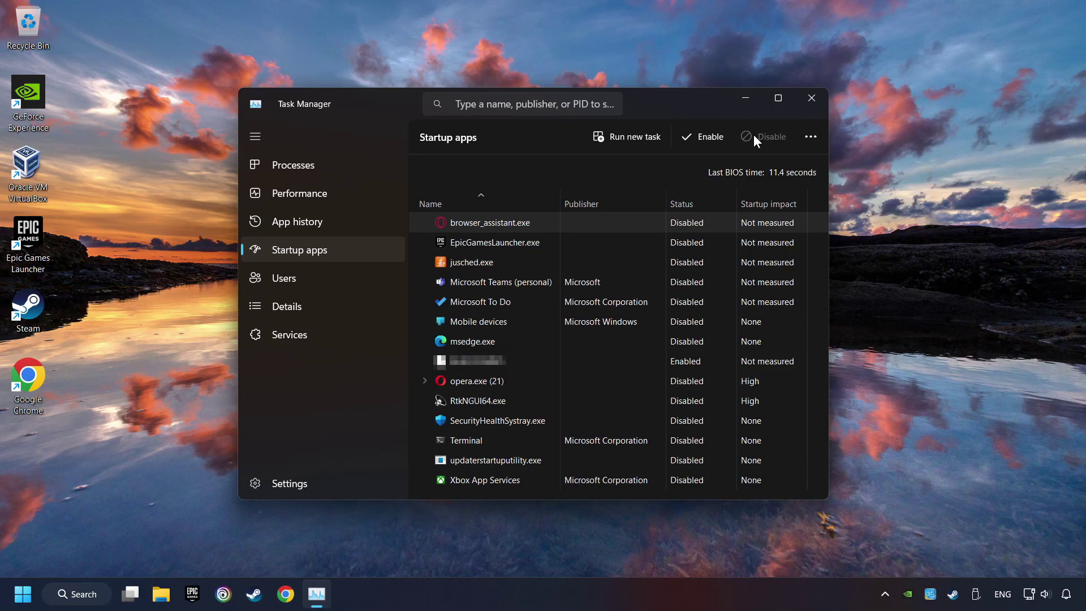
{"action": "left_click", "coordinate": [820, 100]}
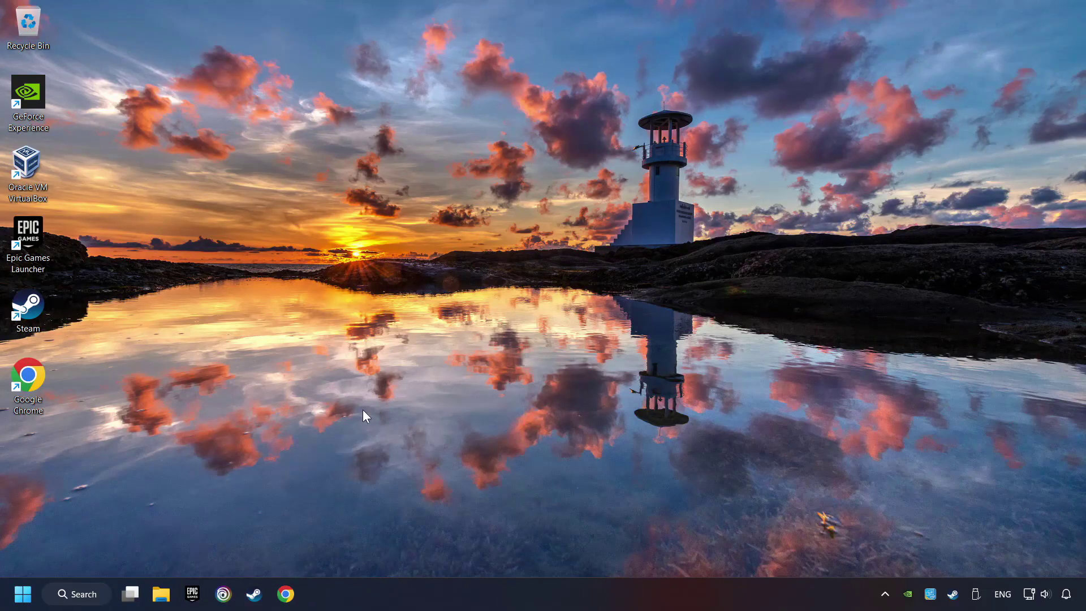
{"action": "left_click", "coordinate": [77, 593]}
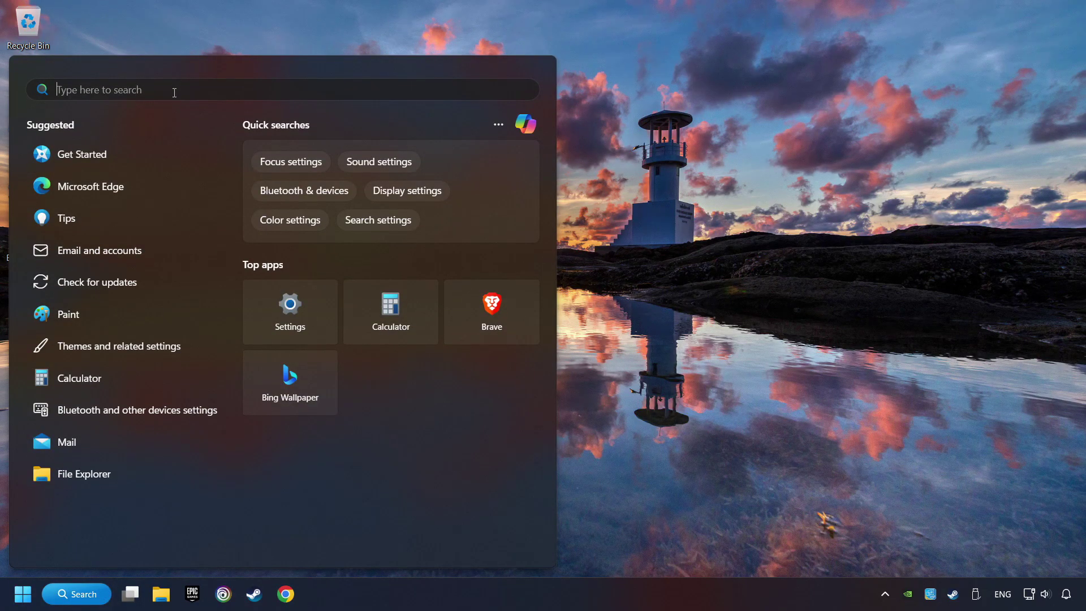
{"action": "type", "text": "windows se"}
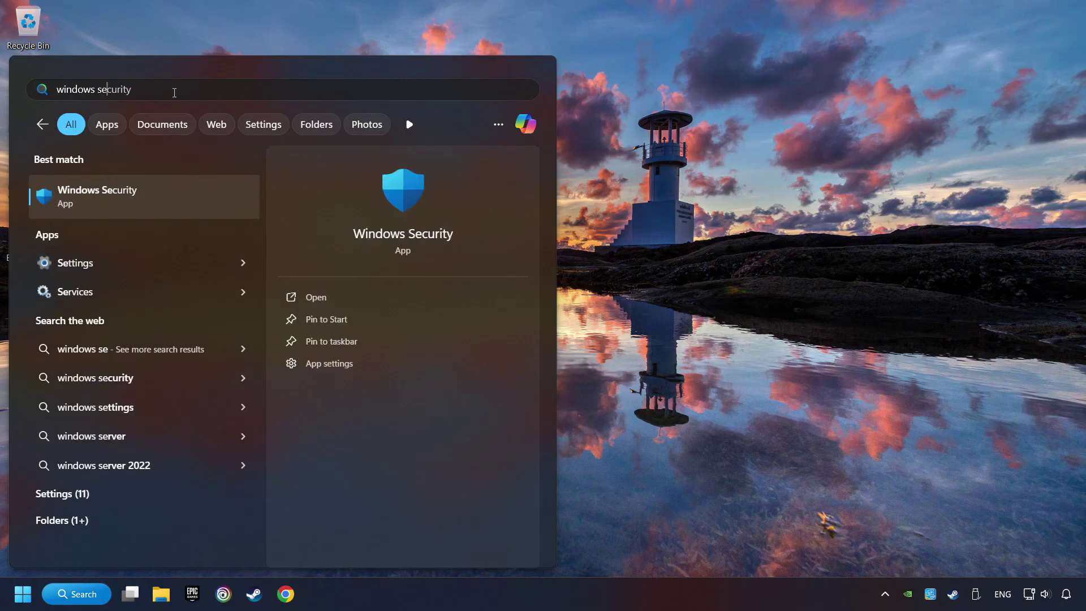
{"action": "type", "text": "curity"}
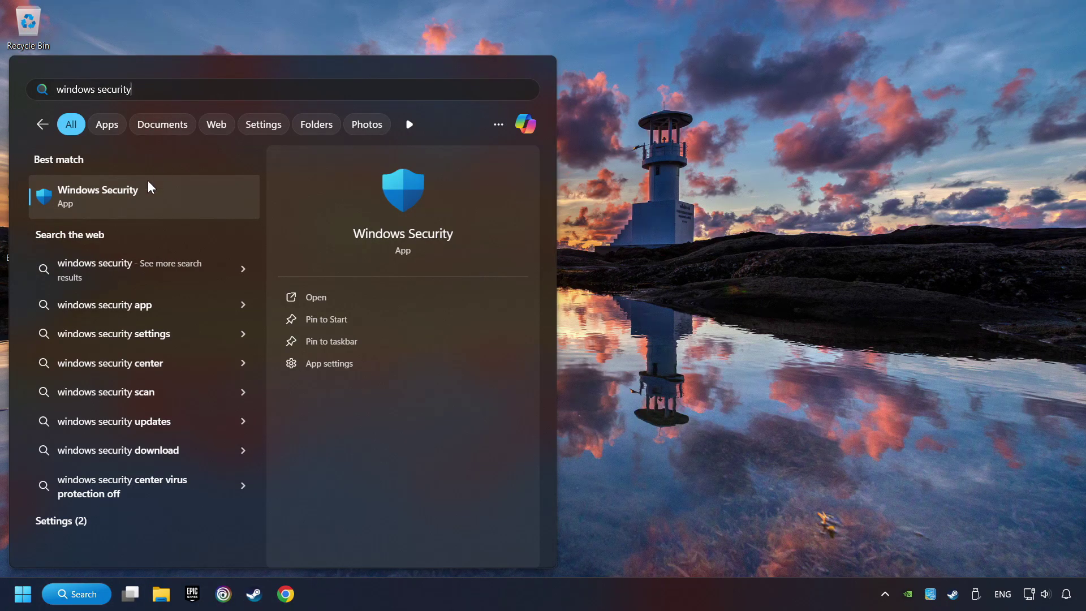
{"action": "left_click", "coordinate": [215, 198]}
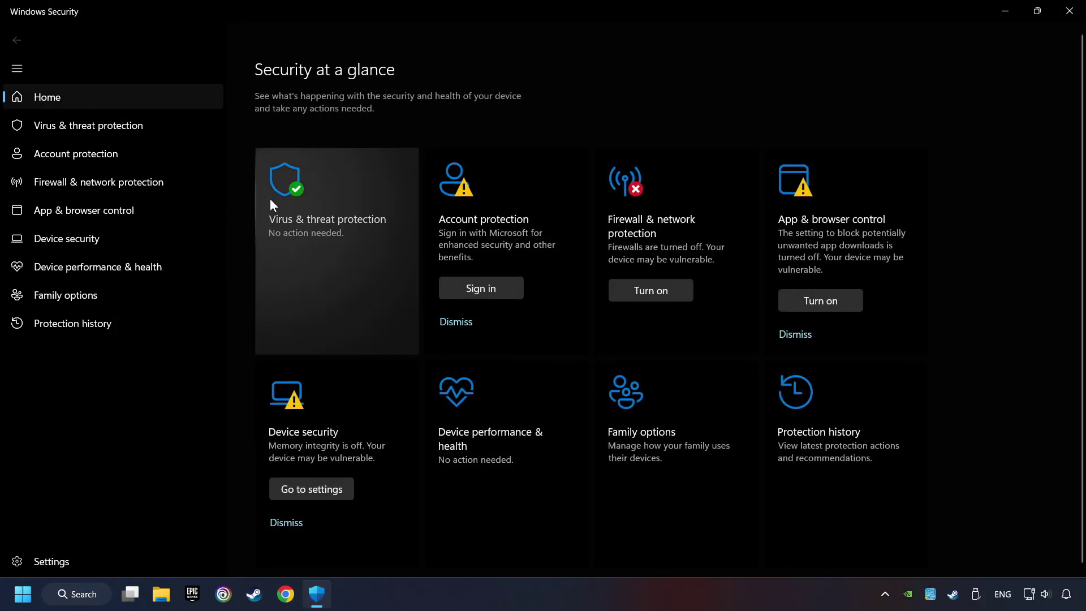
{"action": "left_click", "coordinate": [352, 248]}
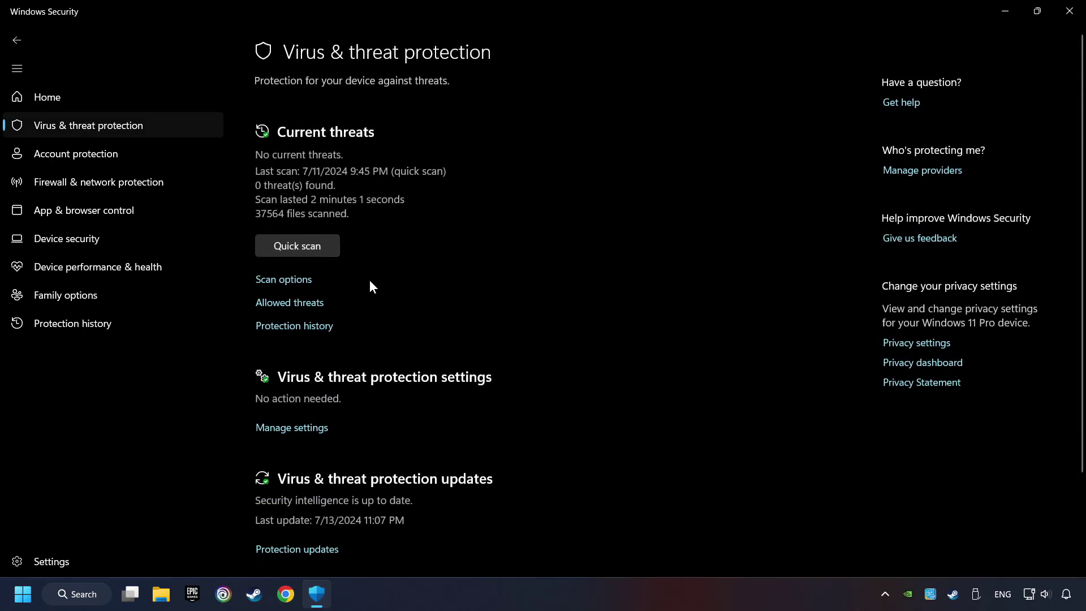
{"action": "scroll", "coordinate": [369, 279], "scroll_direction": "down", "scroll_amount": 2}
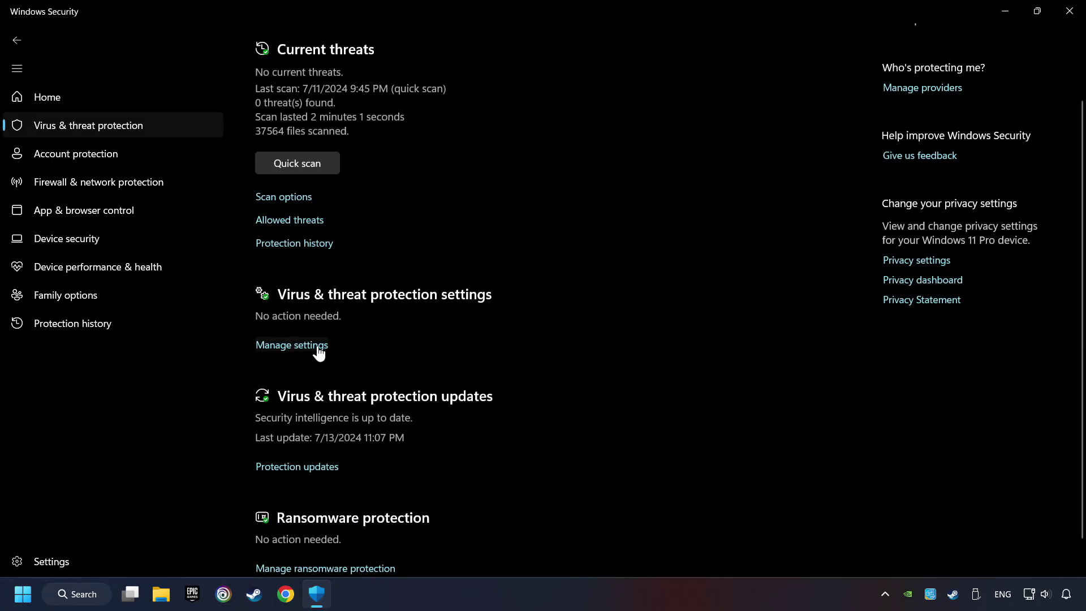
{"action": "left_click", "coordinate": [295, 348]}
{"action": "scroll", "coordinate": [357, 348], "scroll_direction": "down", "scroll_amount": 10}
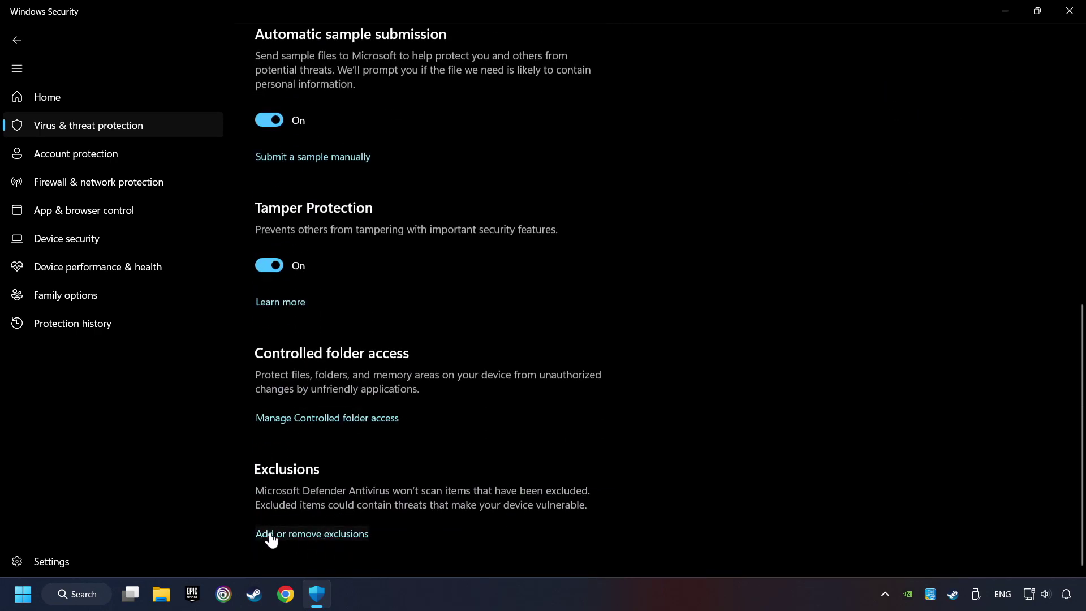
{"action": "left_click", "coordinate": [328, 535]}
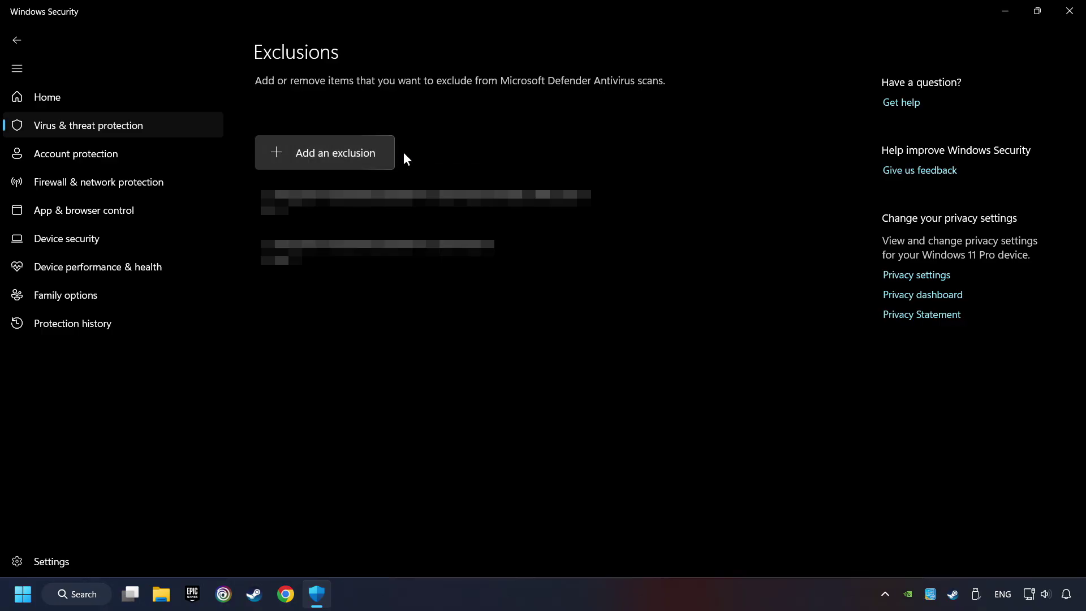
{"action": "left_click", "coordinate": [1067, 18]}
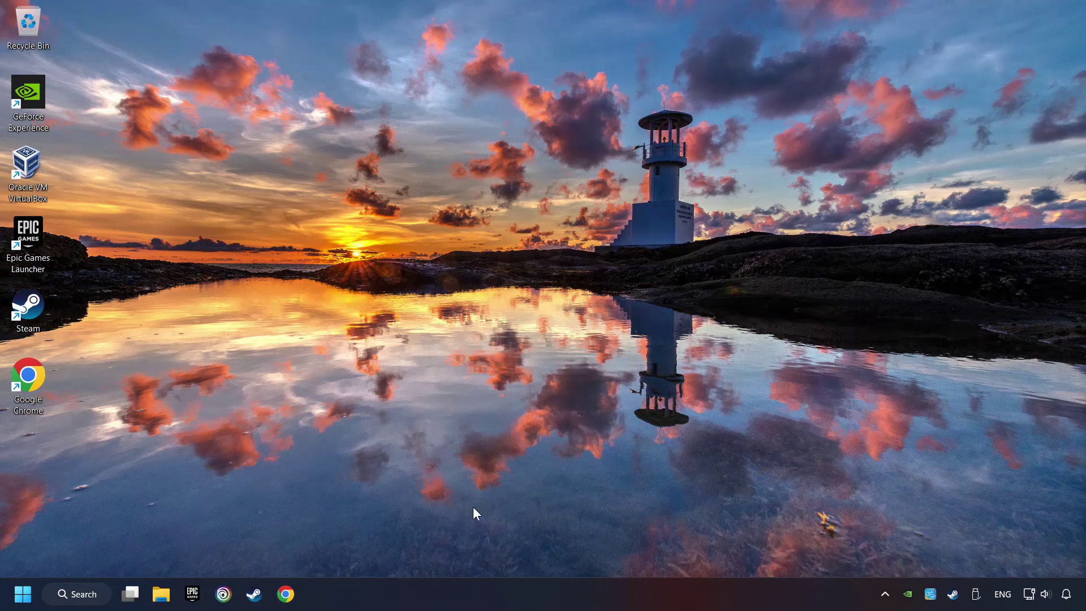
Run sfc /scannow in an administrator Command Prompt, then open the Start menu power options
{"action": "left_click", "coordinate": [63, 594]}
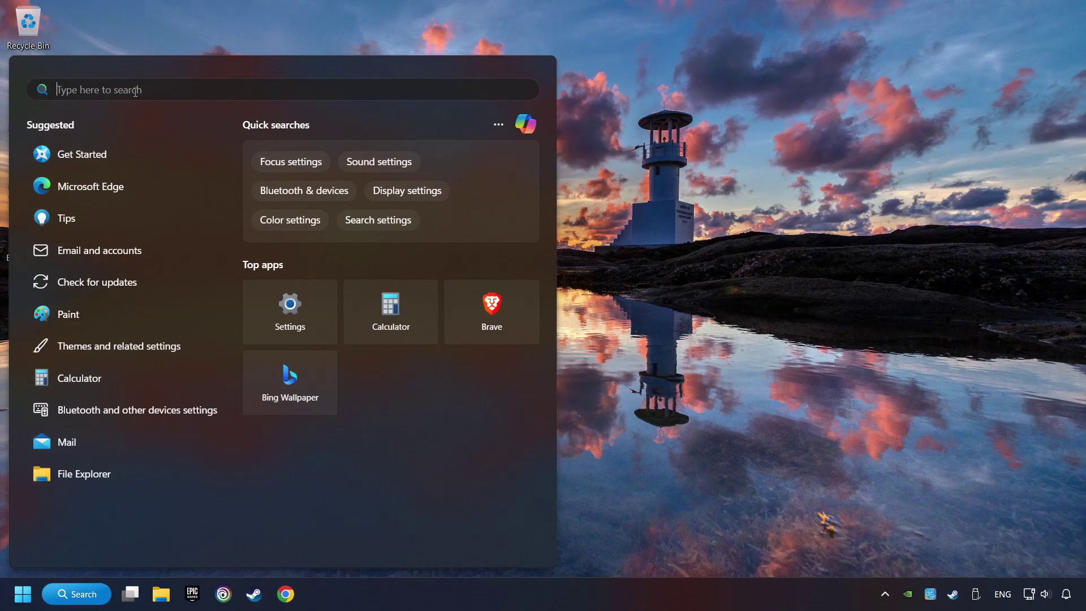
{"action": "type", "text": "cmd"}
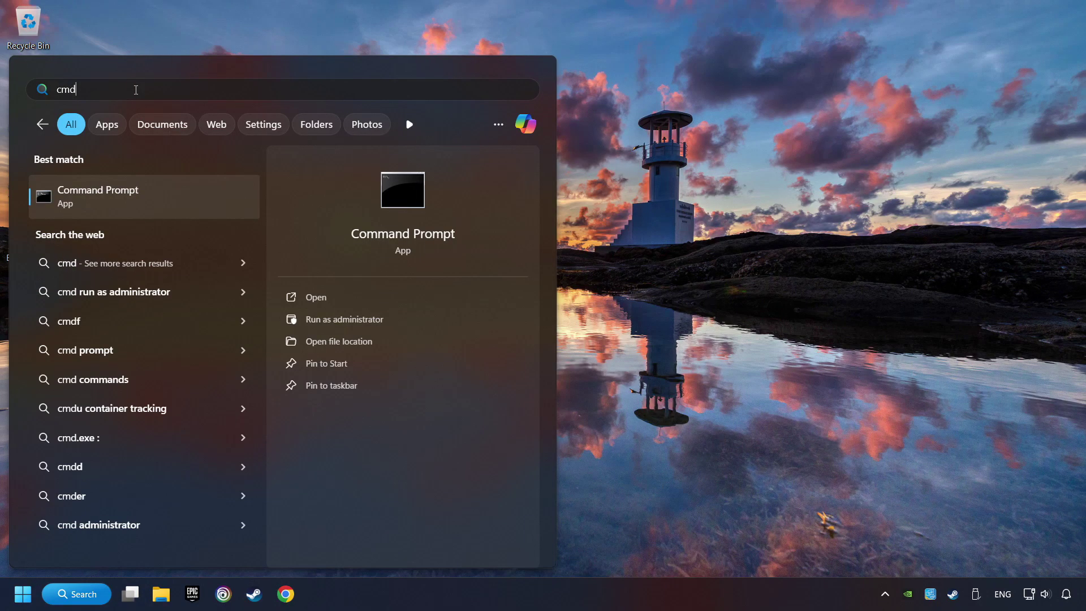
{"action": "right_click", "coordinate": [210, 196]}
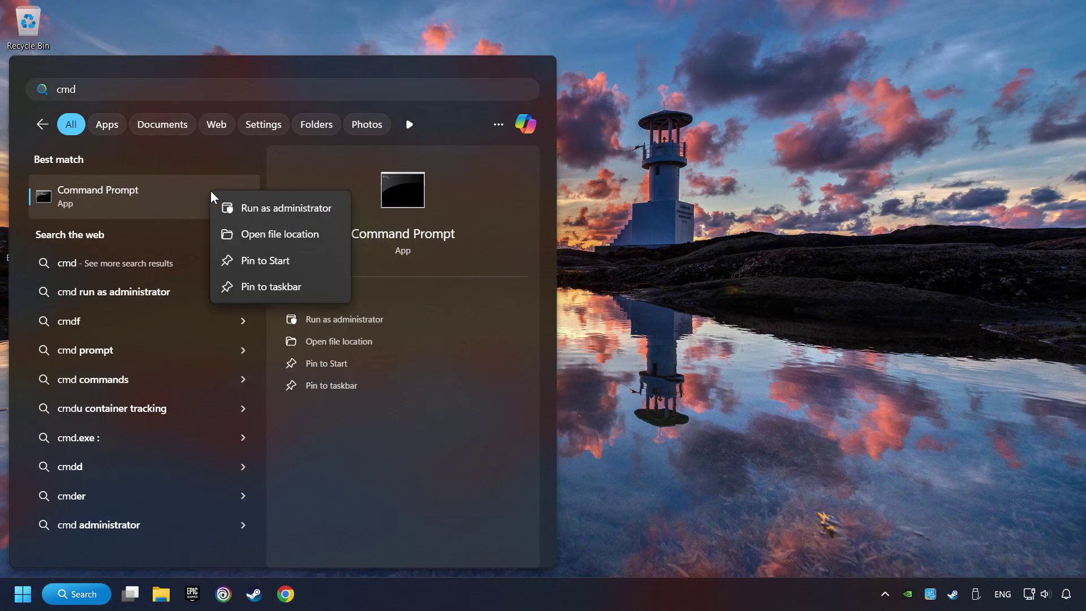
{"action": "left_click", "coordinate": [270, 209]}
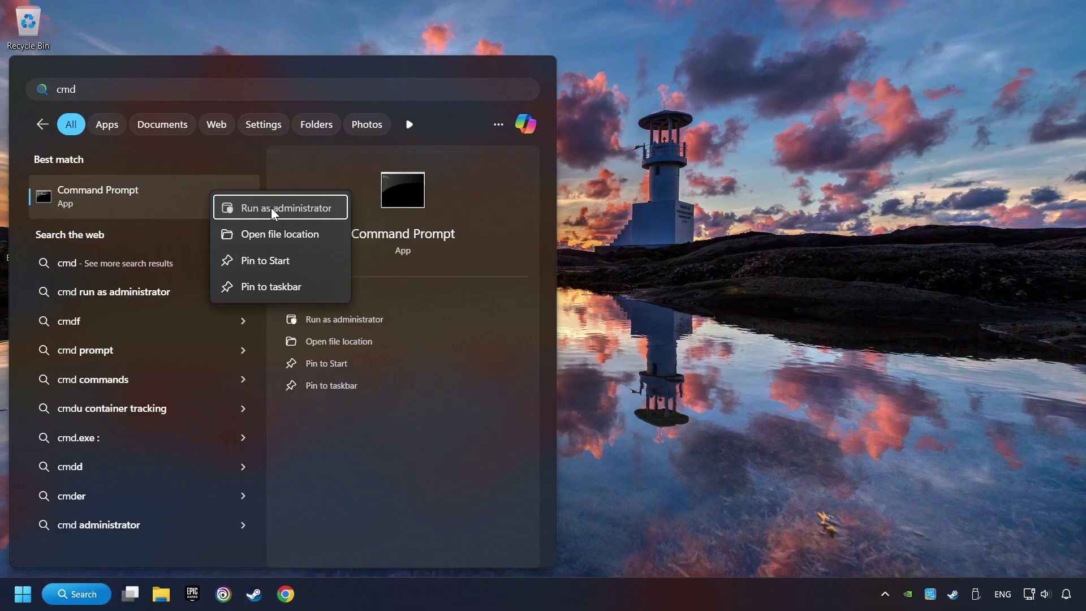
{"action": "left_click_drag", "start_coordinate": [318, 121], "coordinate": [438, 137]}
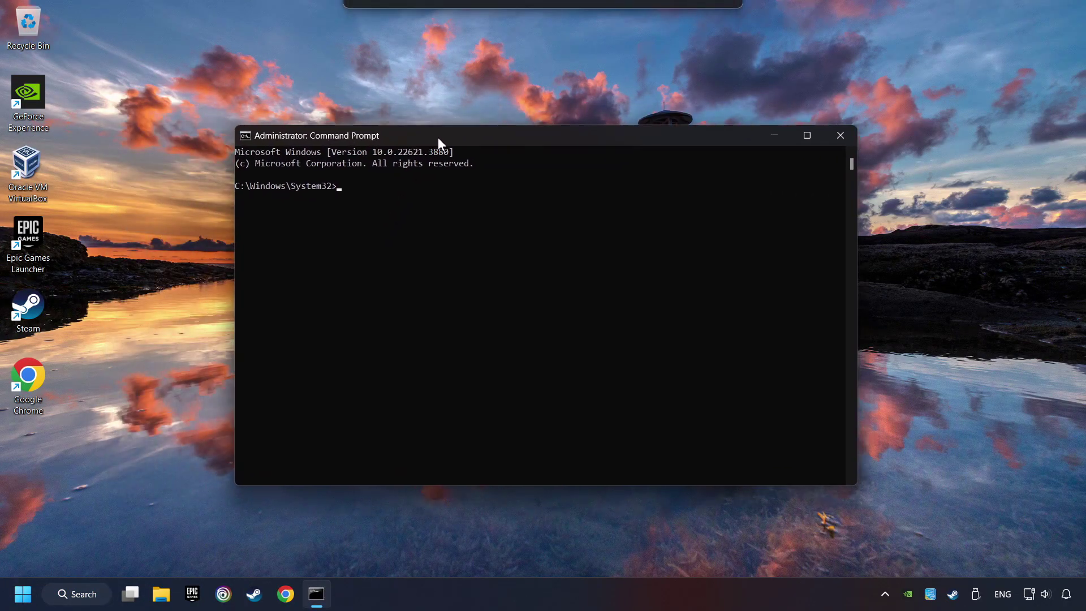
{"action": "type", "text": "sfc"}
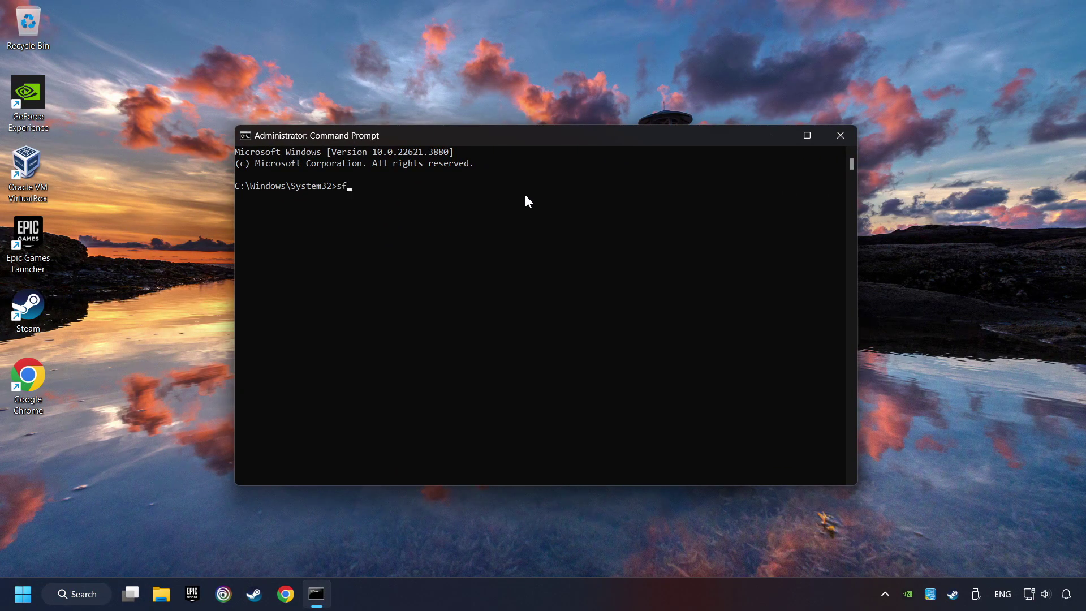
{"action": "type", "text": " /scannow"}
{"action": "key", "text": "Return"}
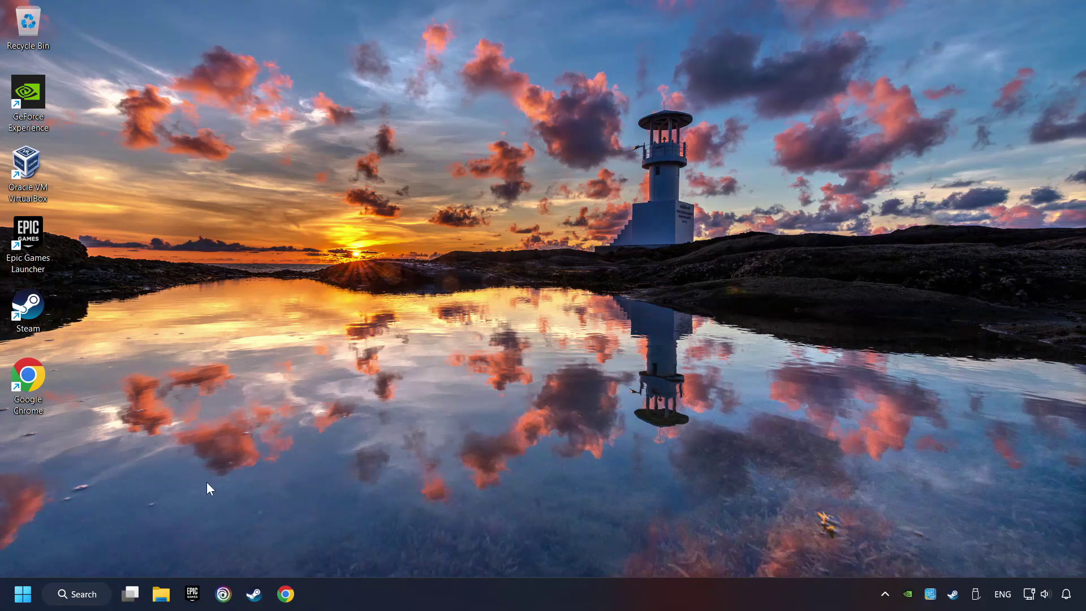
{"action": "left_click", "coordinate": [22, 593]}
{"action": "left_click", "coordinate": [410, 543]}
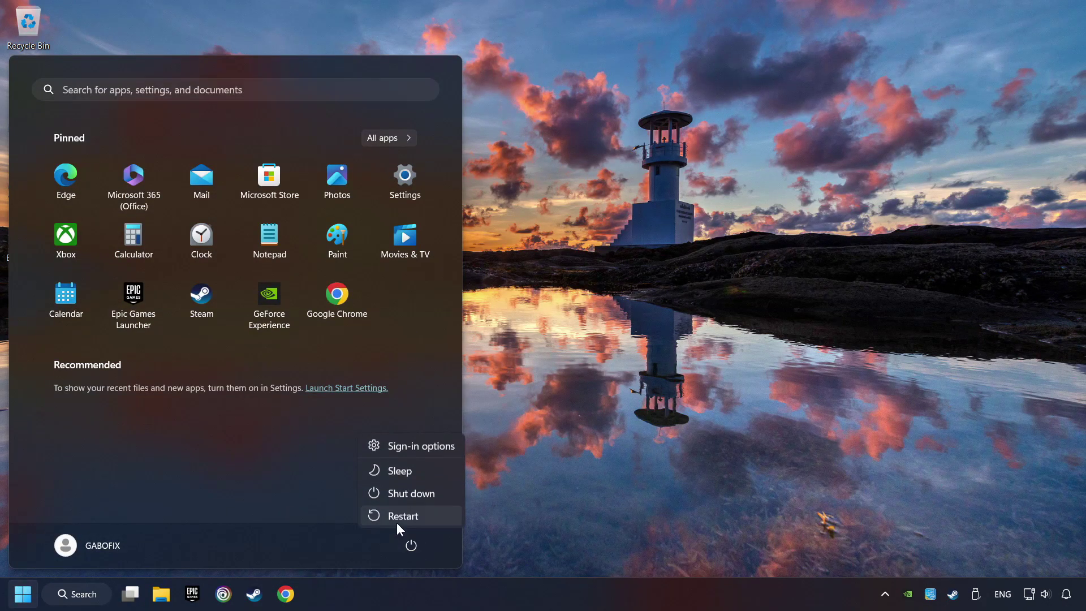